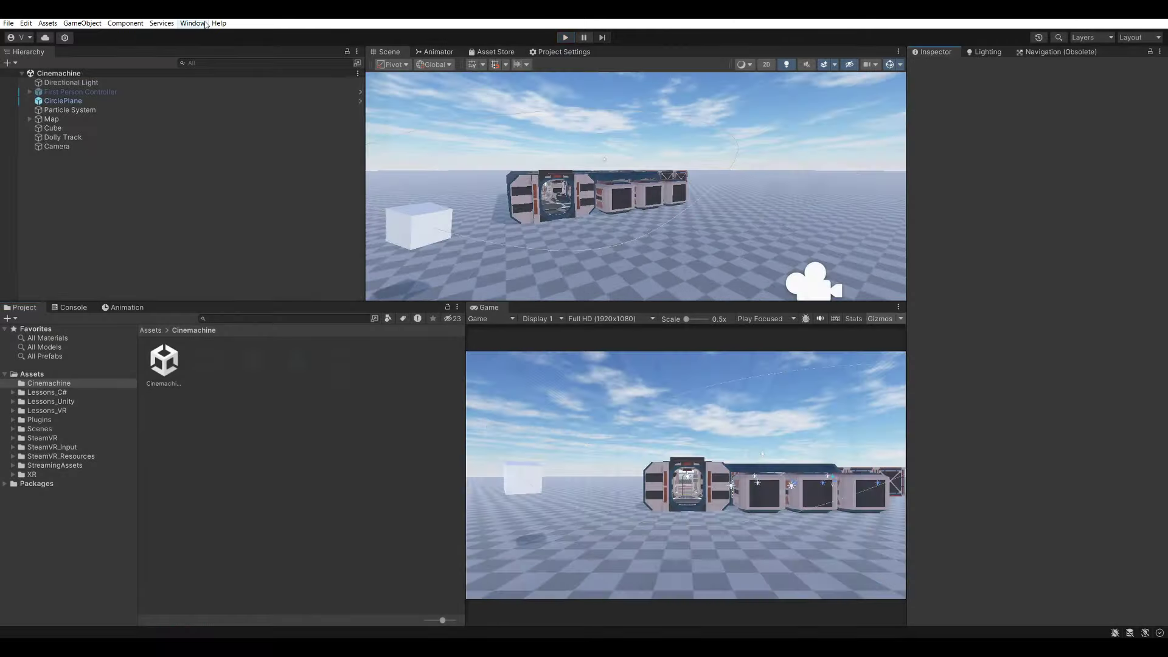
Verify in the Package Manager that Cinemachine 2.10.0 is installed, then close it
{"action": "left_click", "coordinate": [193, 23]}
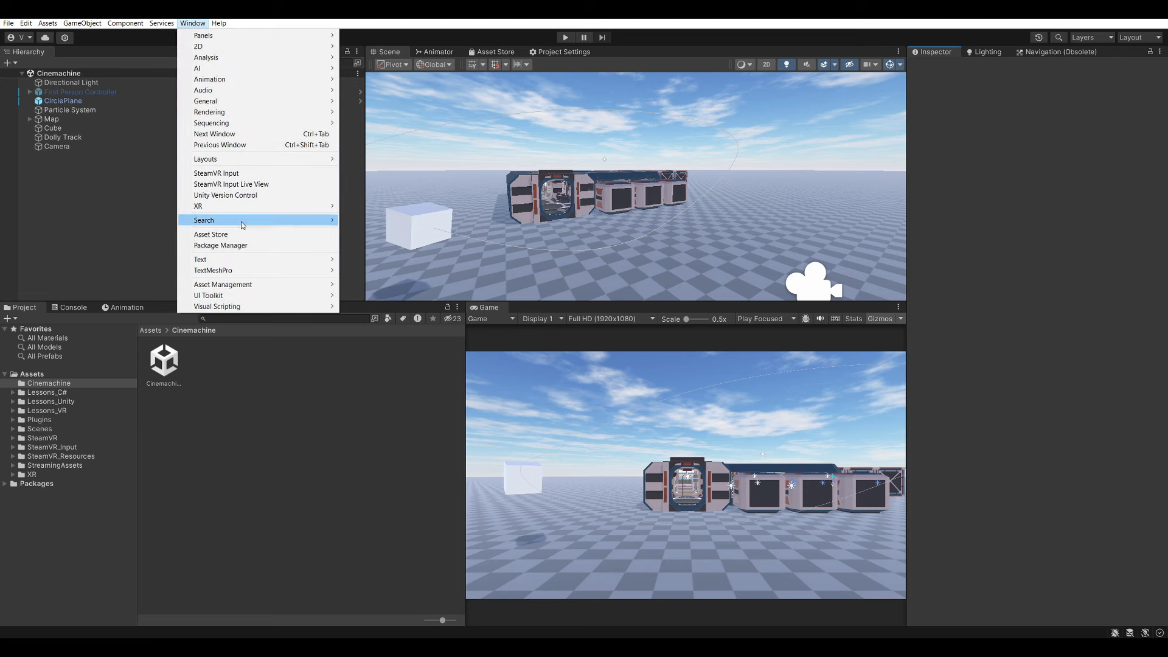
{"action": "left_click", "coordinate": [243, 245]}
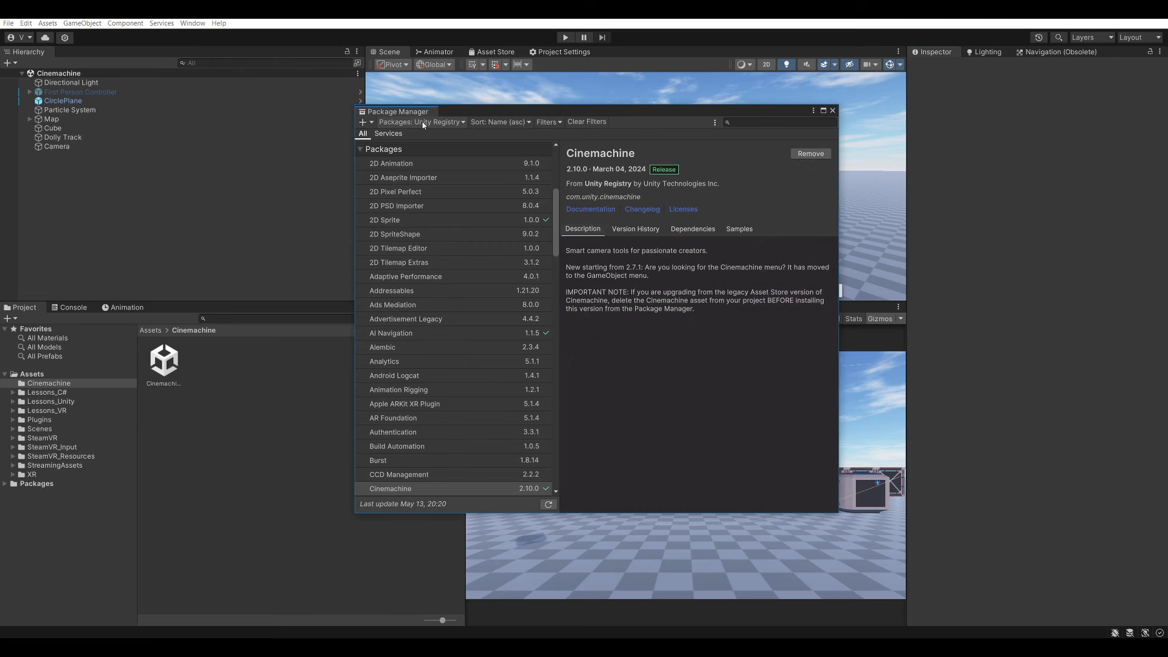
{"action": "scroll", "coordinate": [460, 222], "scroll_direction": "down", "scroll_amount": 3}
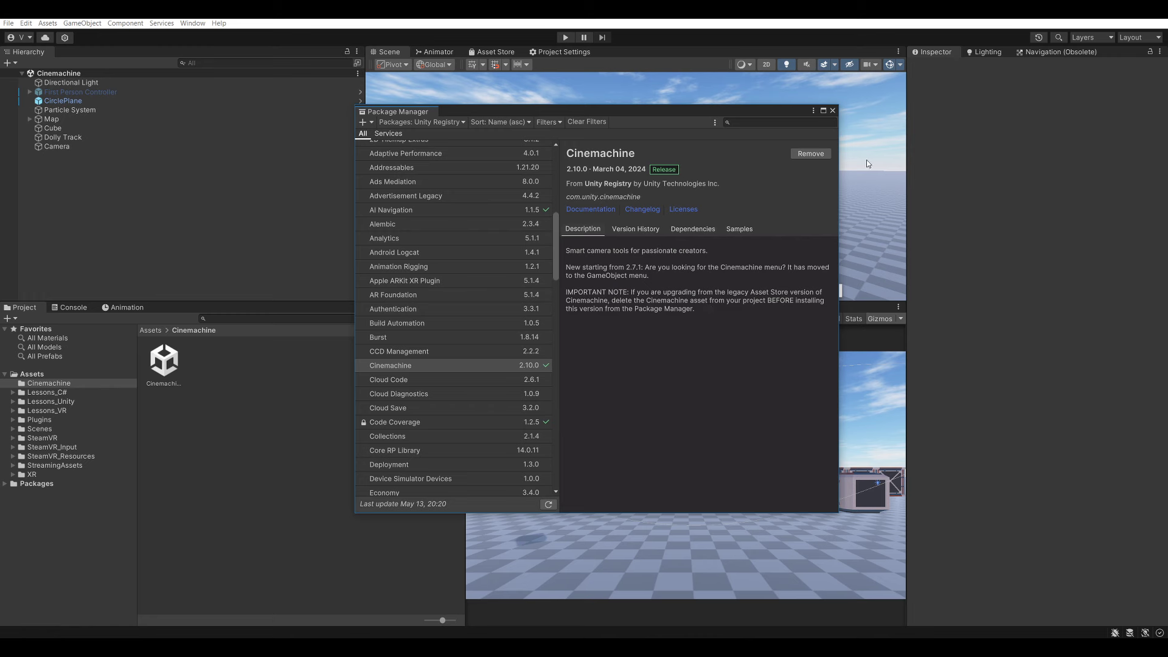
{"action": "left_click", "coordinate": [832, 110]}
{"action": "left_click", "coordinate": [81, 23]}
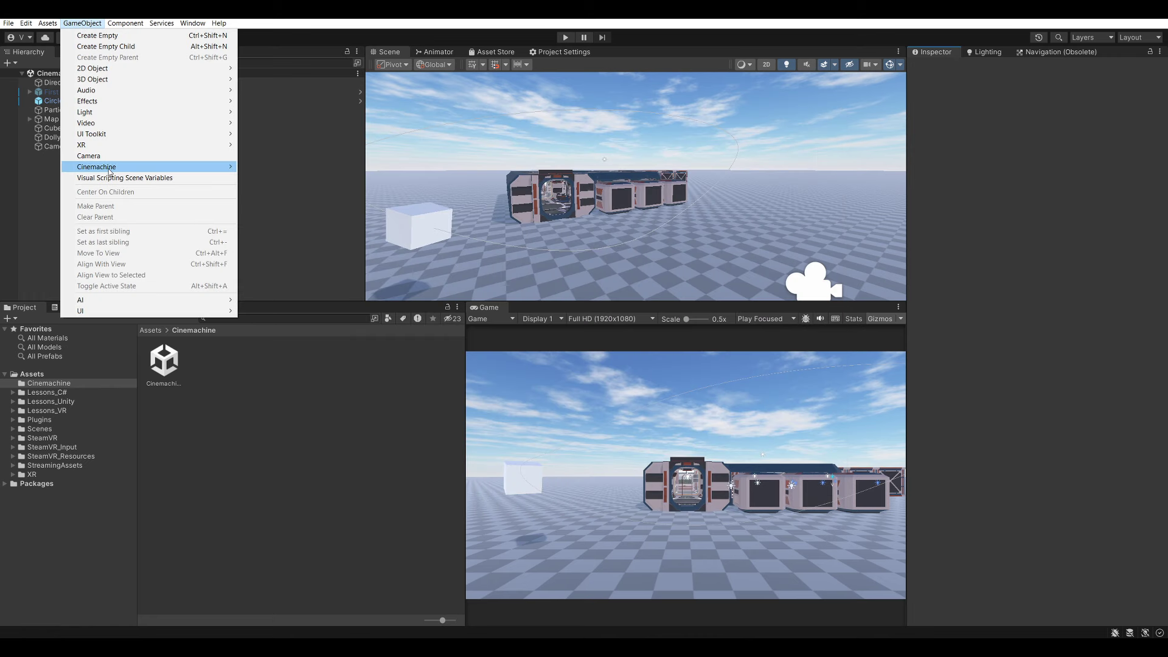
Add a Cinemachine Virtual Camera and inspect the main Camera's CinemachineBrain showing it live
{"action": "mouse_move", "coordinate": [110, 171]}
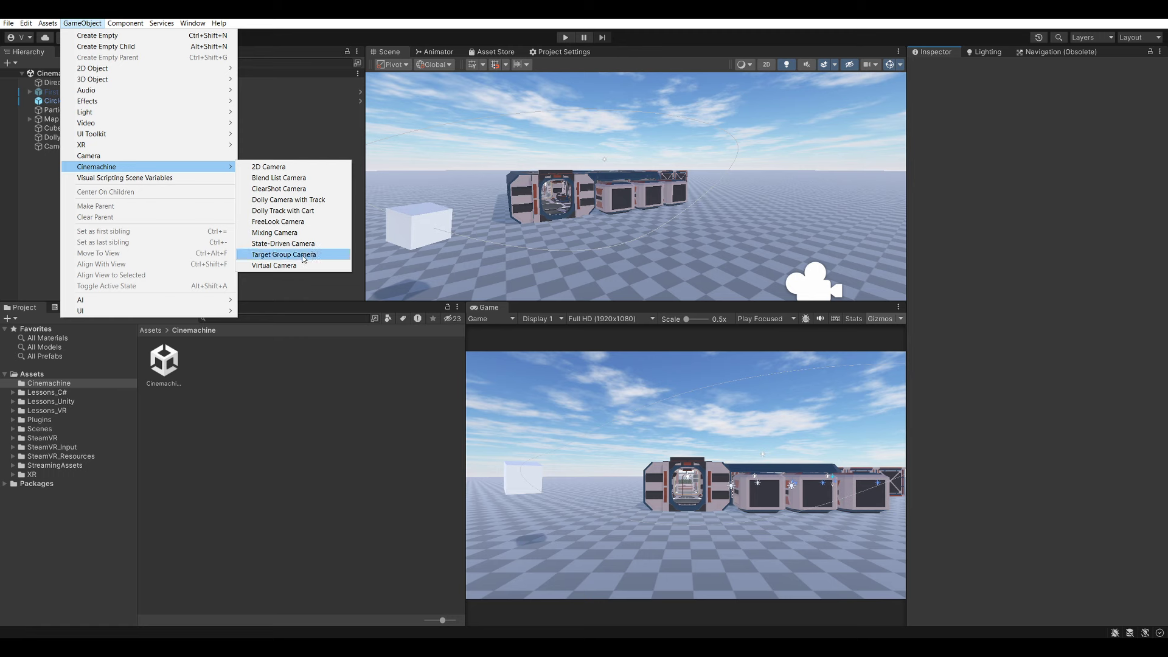
{"action": "left_click", "coordinate": [272, 266]}
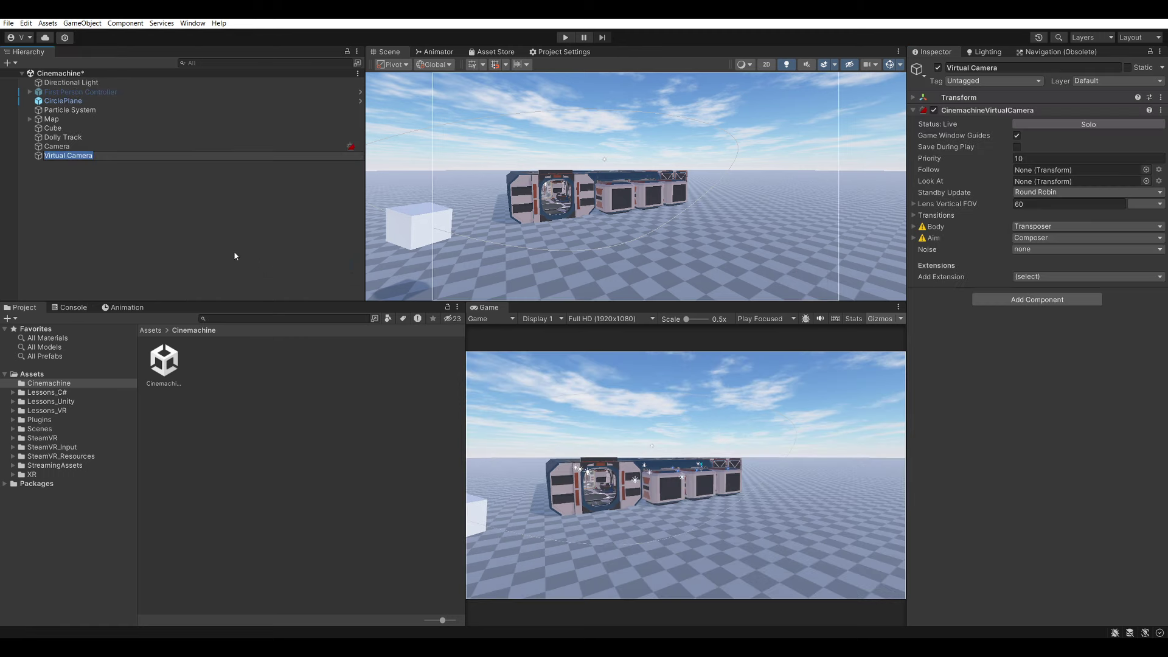
{"action": "double_click", "coordinate": [211, 151]}
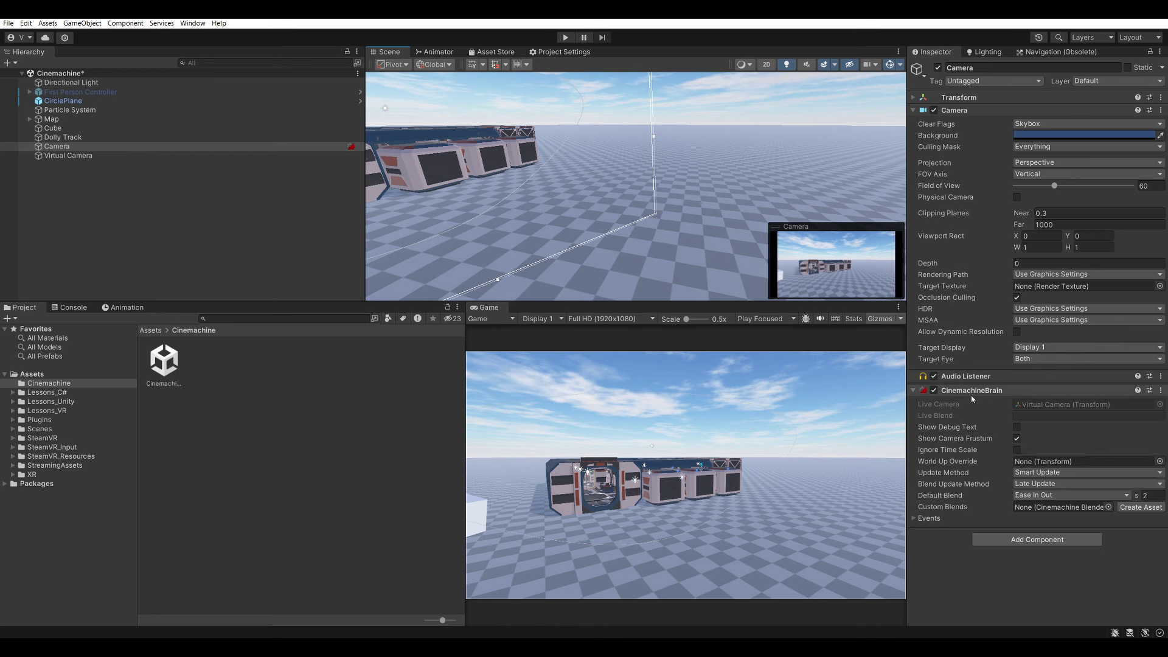
Select the Virtual Camera to review its priority 10, Transposer/Composer setup and empty Follow and Look At fields
{"action": "right_click_drag", "start_coordinate": [628, 248], "coordinate": [702, 248]}
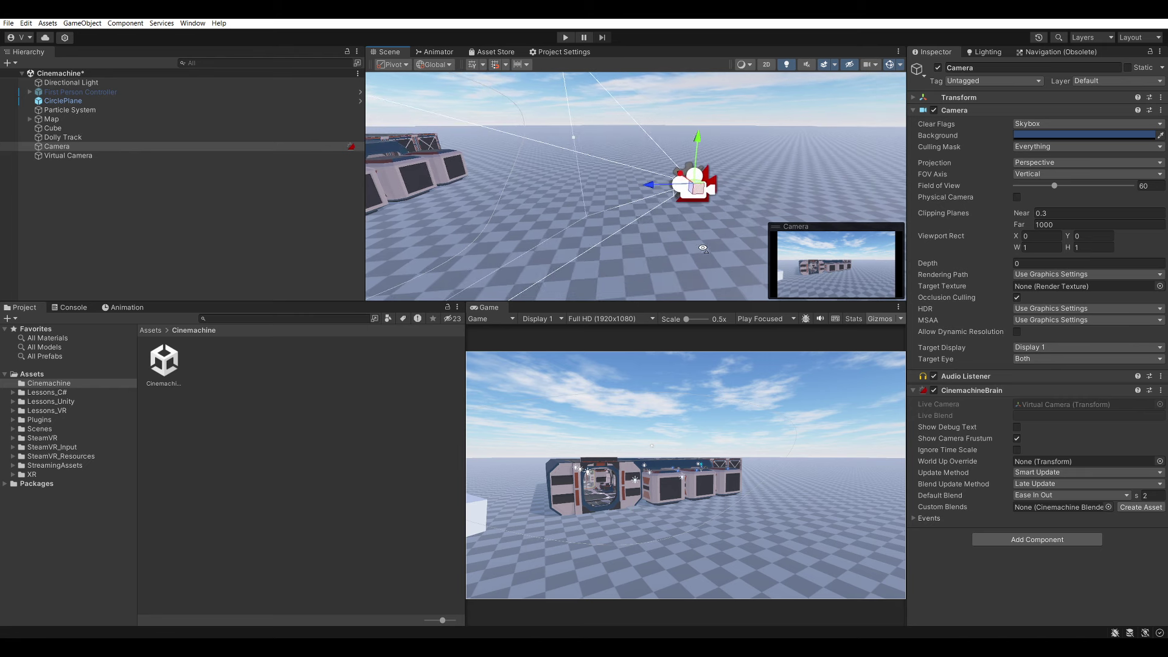
{"action": "right_click_drag", "start_coordinate": [642, 227], "coordinate": [638, 228]}
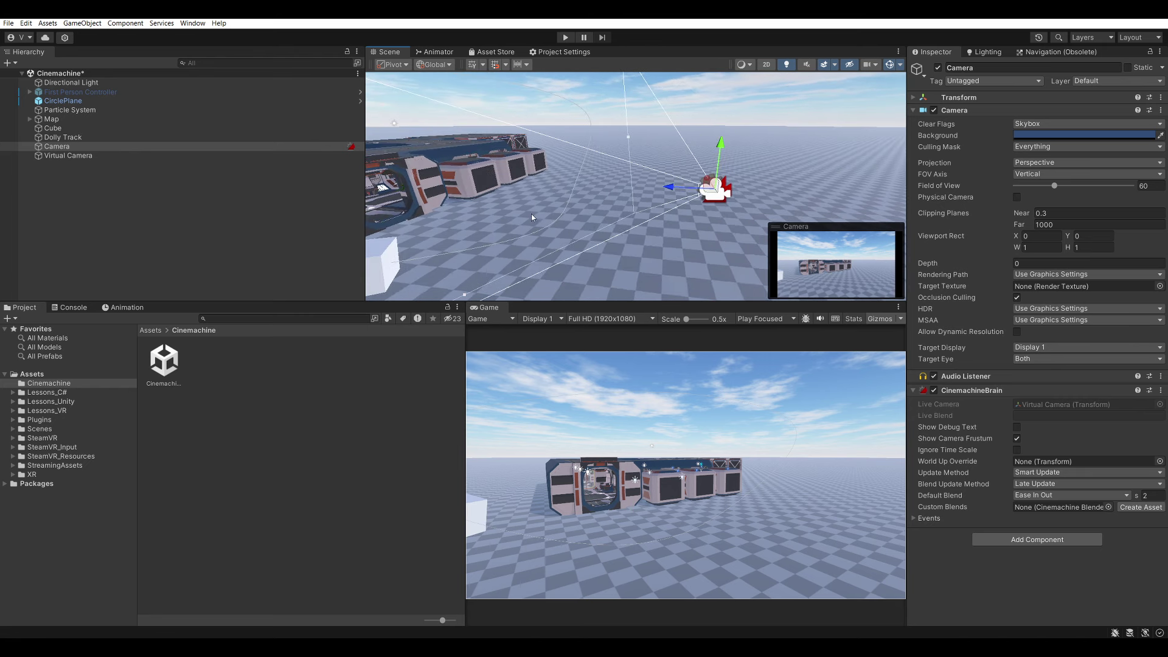
{"action": "left_click", "coordinate": [141, 157]}
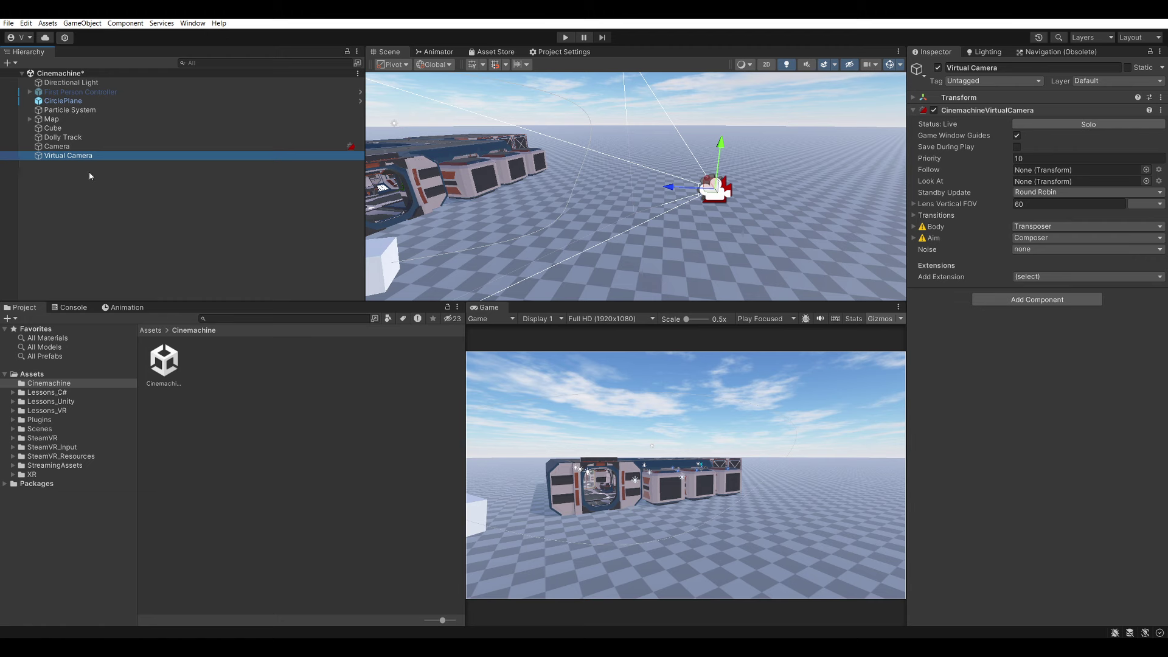
{"action": "right_click_drag", "start_coordinate": [725, 274], "coordinate": [637, 240]}
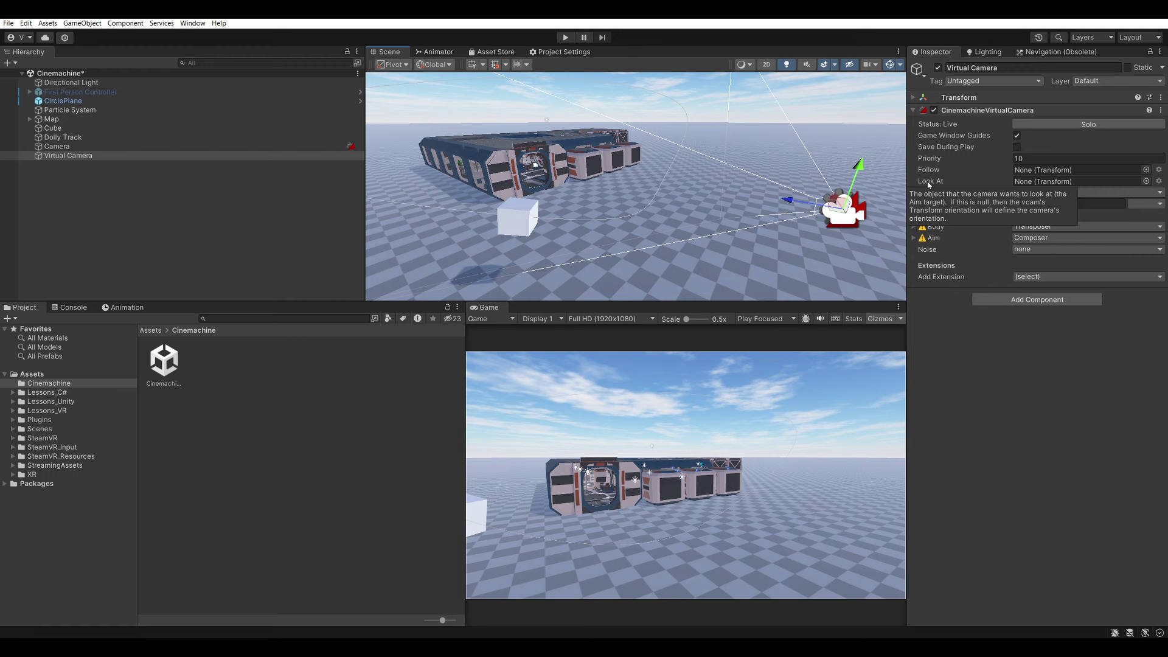
Check the Cube's Dolly Cart, then assign Cube as the Virtual Camera's Follow target
{"action": "left_click", "coordinate": [514, 226]}
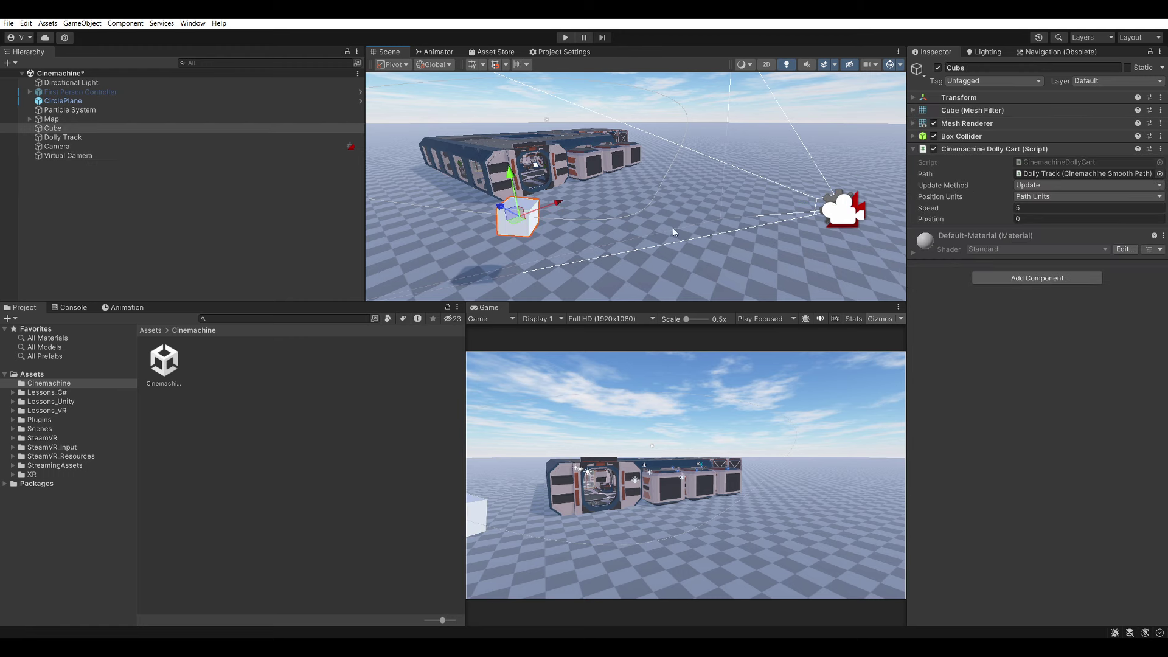
{"action": "right_click_drag", "start_coordinate": [563, 207], "coordinate": [527, 174]}
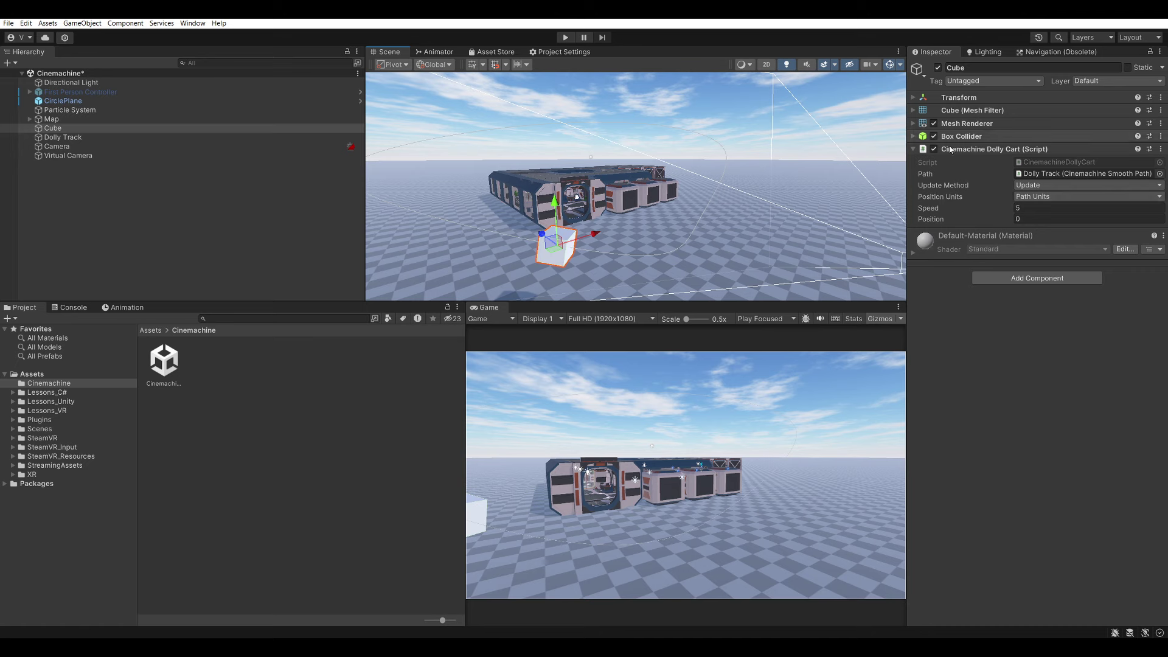
{"action": "left_click", "coordinate": [68, 156]}
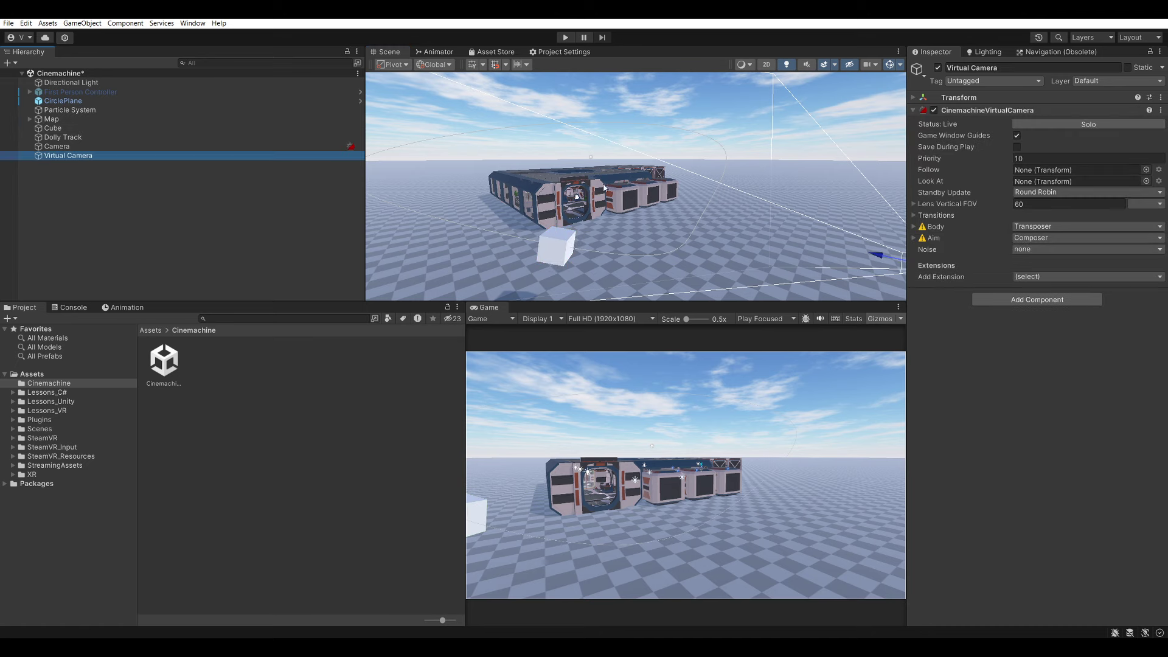
{"action": "left_click_drag", "start_coordinate": [603, 189], "coordinate": [488, 187], "text": "alt"}
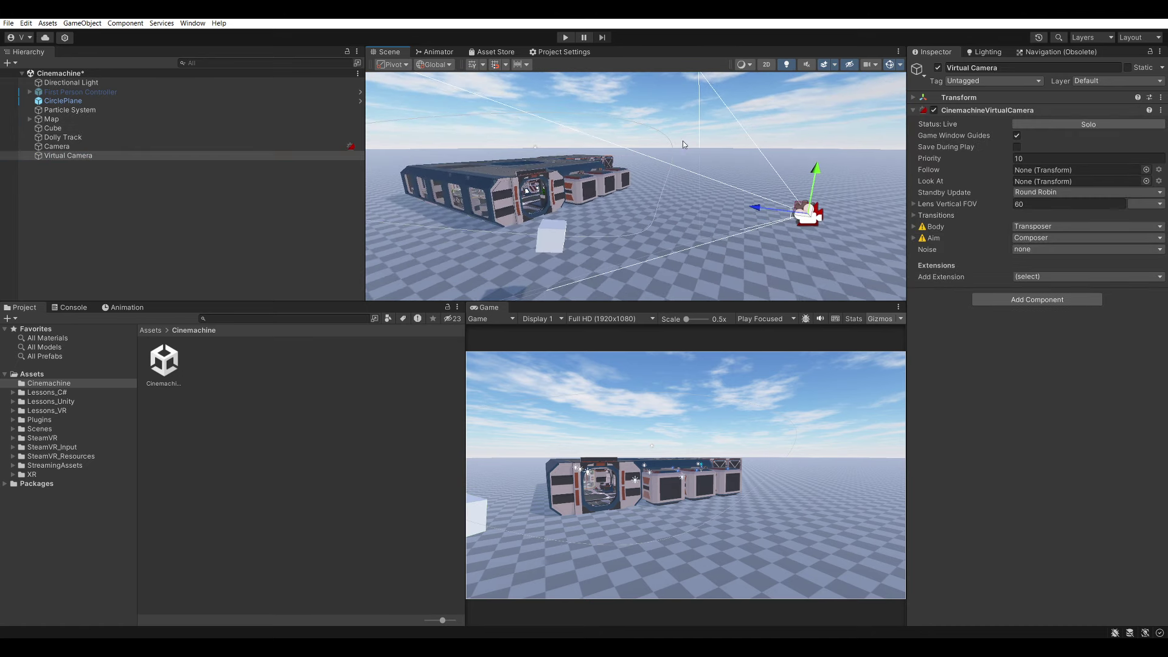
{"action": "left_click_drag", "start_coordinate": [682, 144], "coordinate": [147, 175], "text": "alt"}
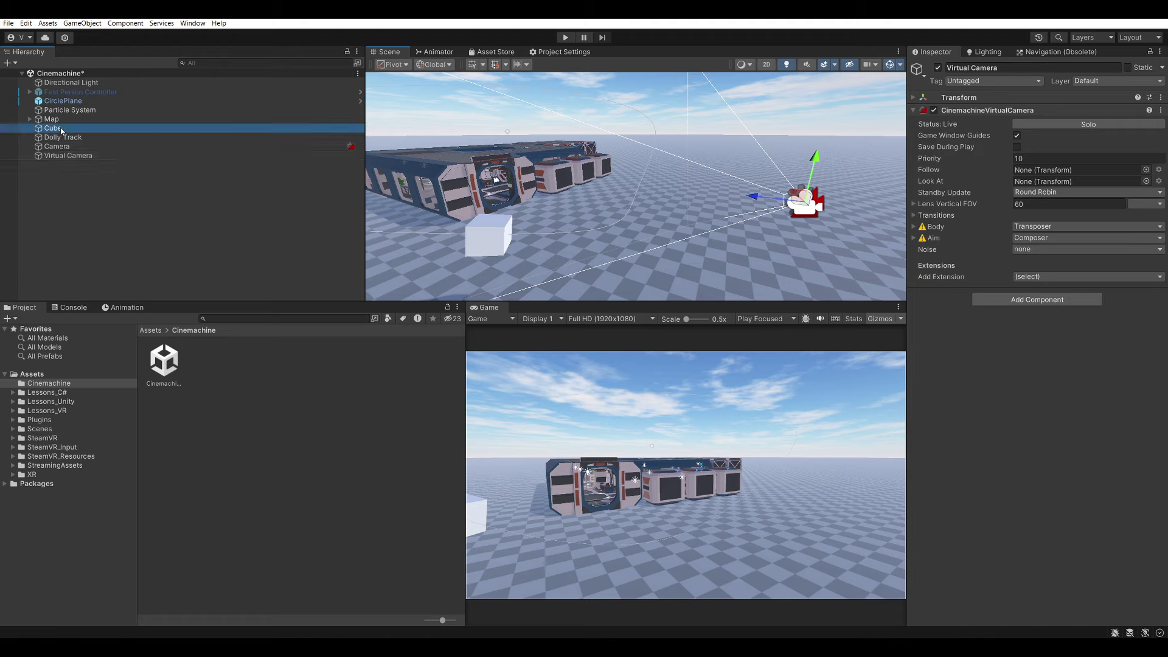
{"action": "left_click_drag", "start_coordinate": [1060, 164], "coordinate": [1061, 170]}
{"action": "mouse_move", "coordinate": [760, 201]}
{"action": "left_mouse_down", "text": "alt"}
{"action": "mouse_move", "coordinate": [623, 227]}
{"action": "mouse_move", "coordinate": [882, 212]}
{"action": "left_mouse_up", "text": "alt"}
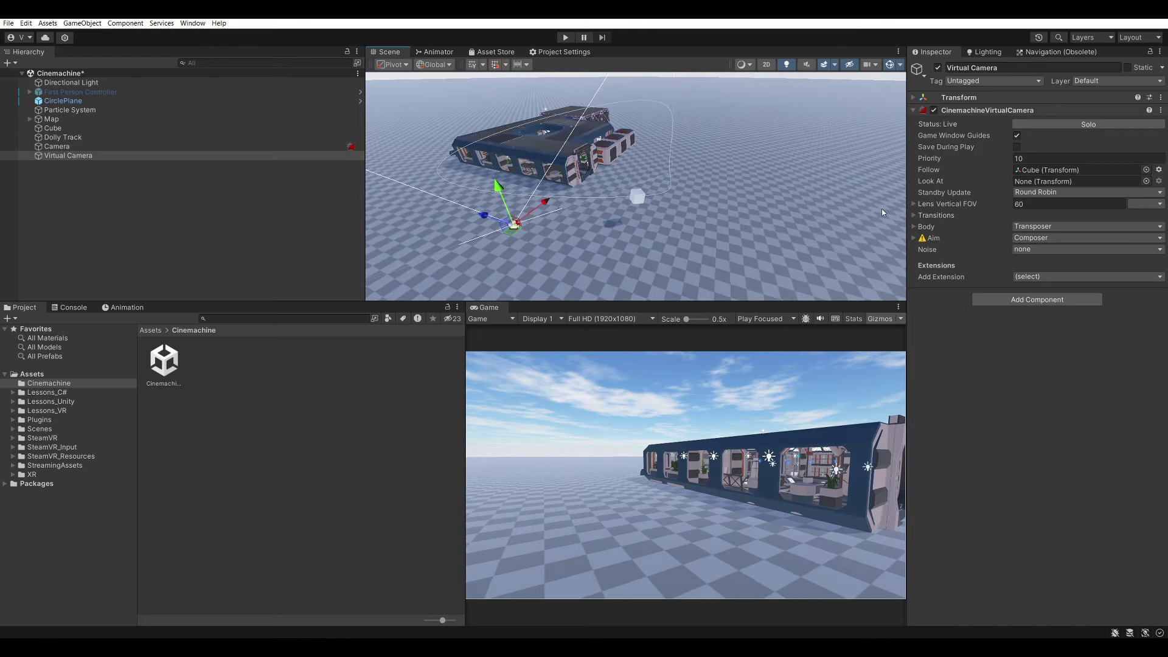
Keep Transposer as the Body behaviour and reset Follow Offset X to 0
{"action": "left_click_drag", "start_coordinate": [659, 185], "coordinate": [708, 187], "text": "alt"}
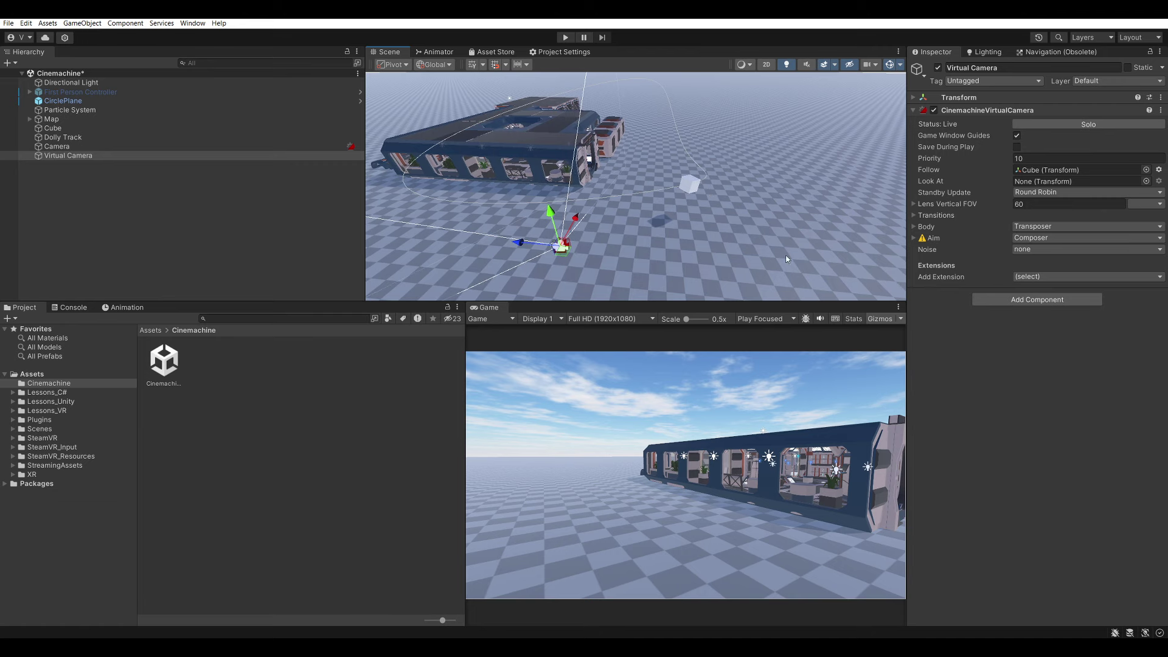
{"action": "left_click", "coordinate": [913, 227]}
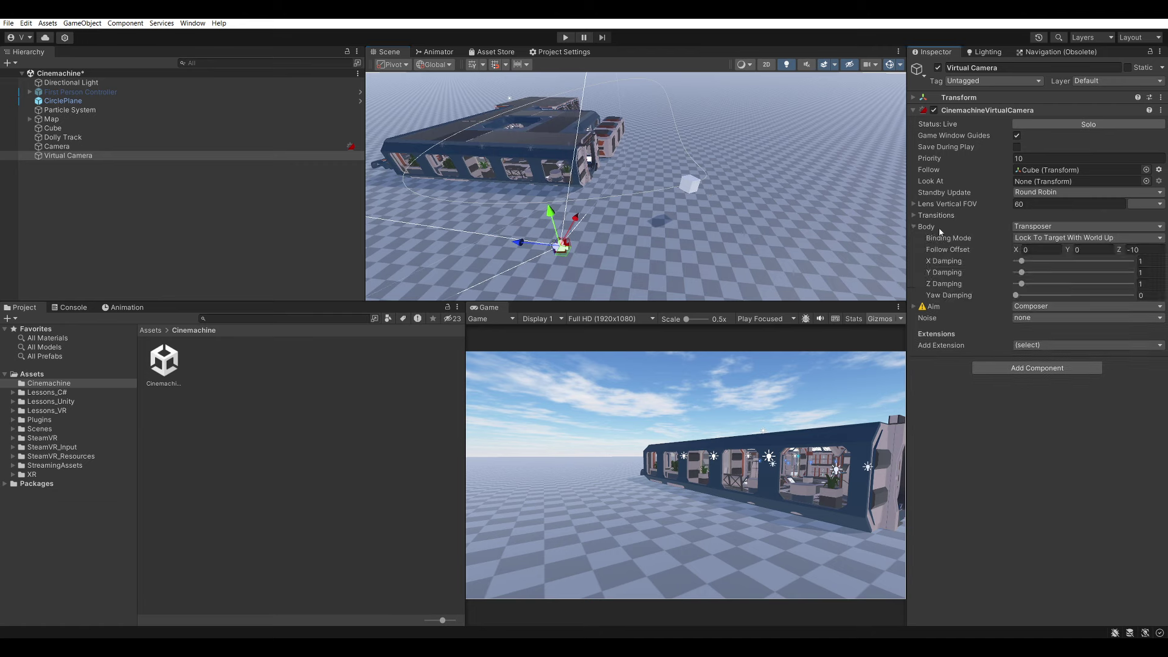
{"action": "left_click_drag", "start_coordinate": [821, 198], "coordinate": [900, 219], "text": "alt"}
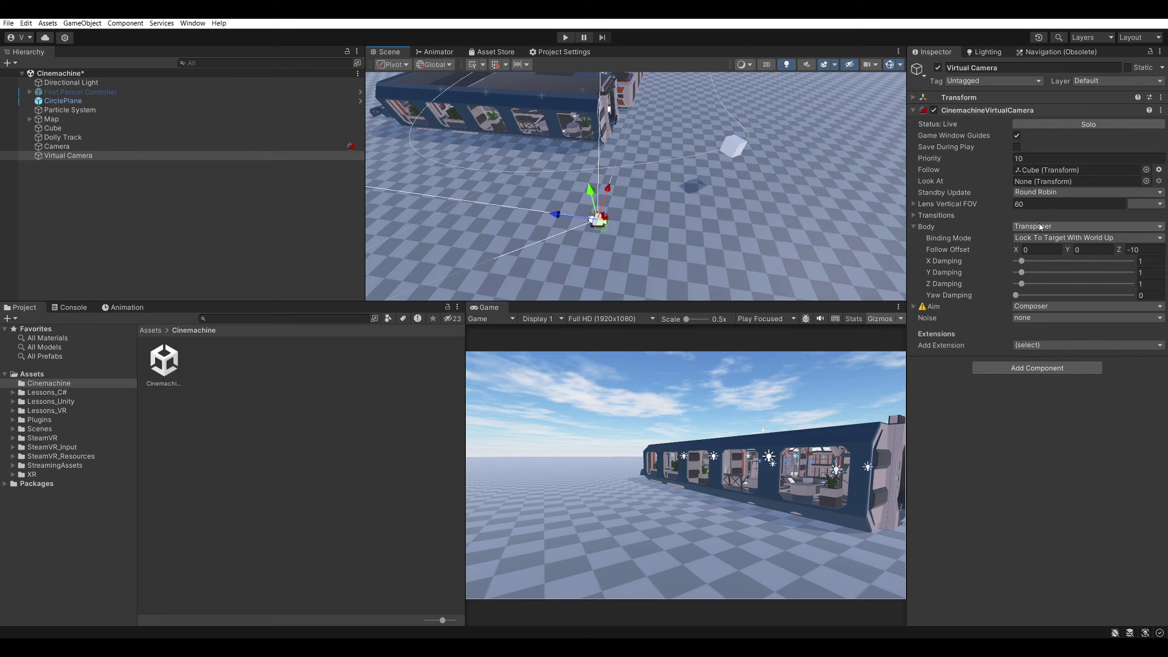
{"action": "left_click", "coordinate": [1065, 228]}
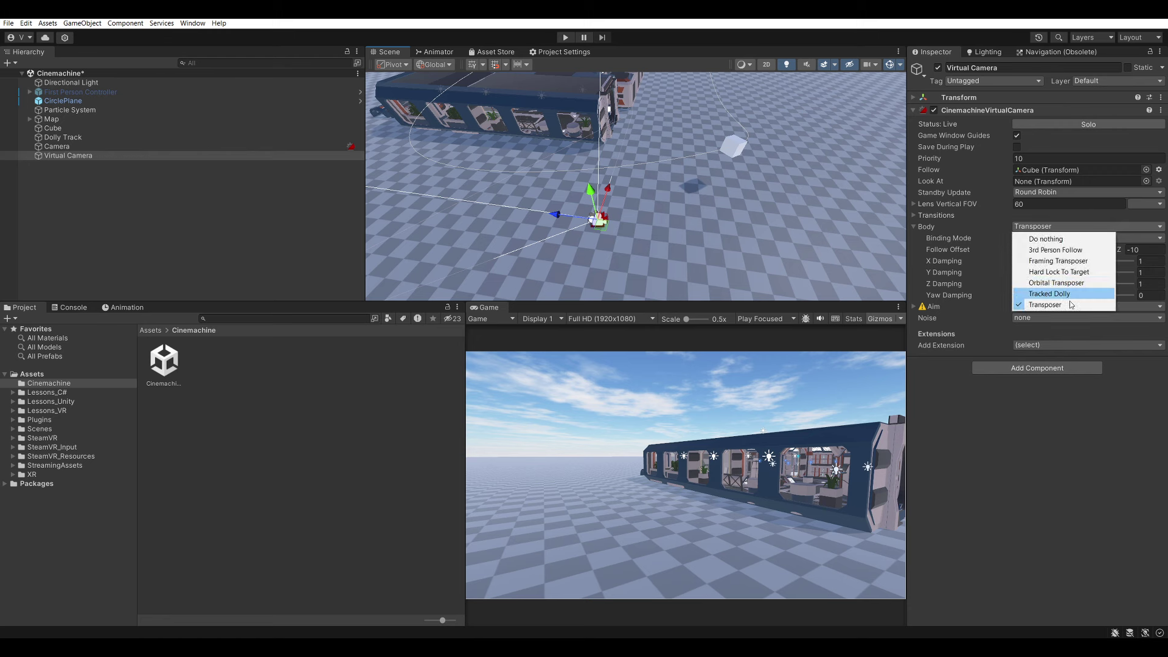
{"action": "left_click", "coordinate": [999, 225]}
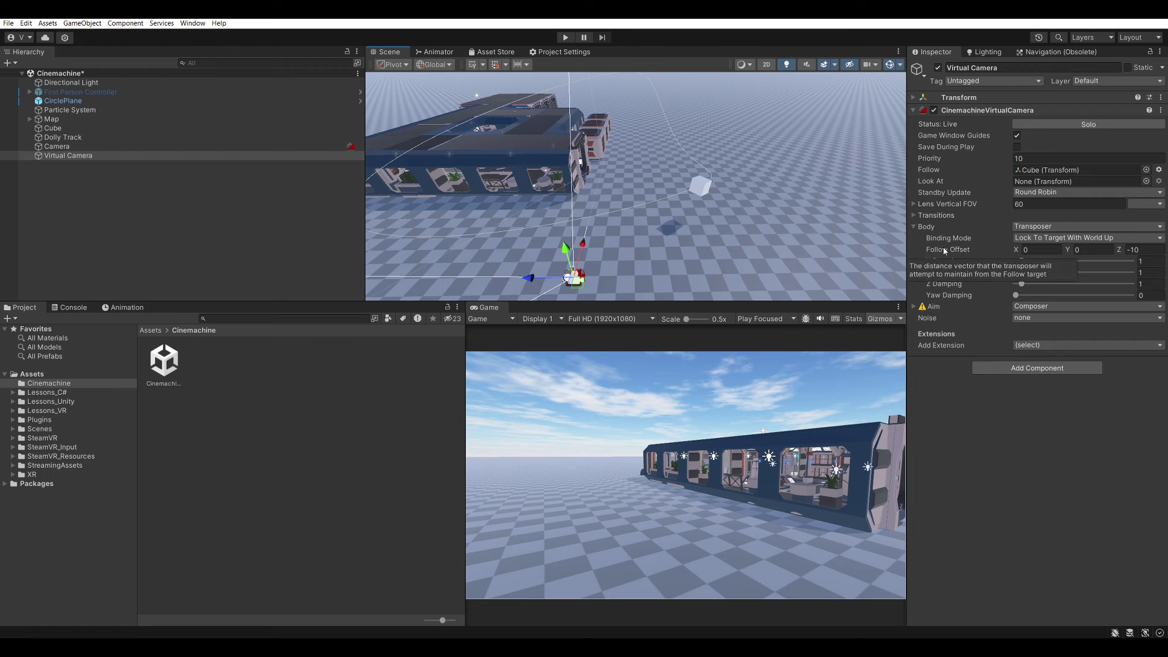
{"action": "left_click_drag", "start_coordinate": [1016, 249], "coordinate": [1041, 253]}
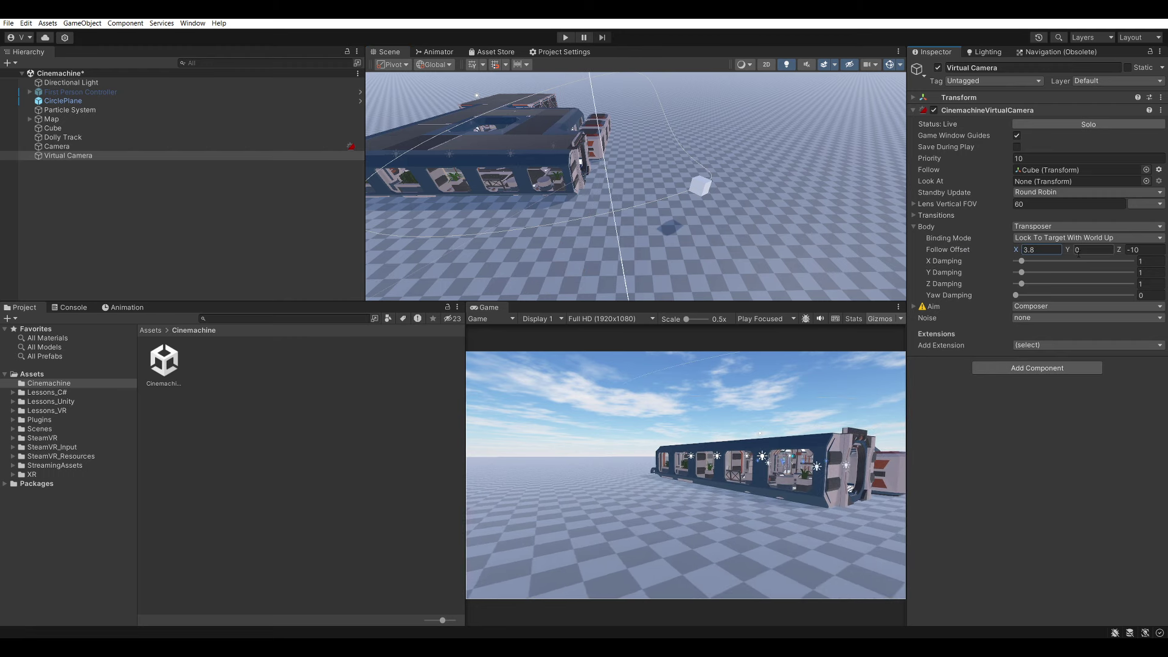
{"action": "type", "text": "0"}
{"action": "key", "text": "Tab"}
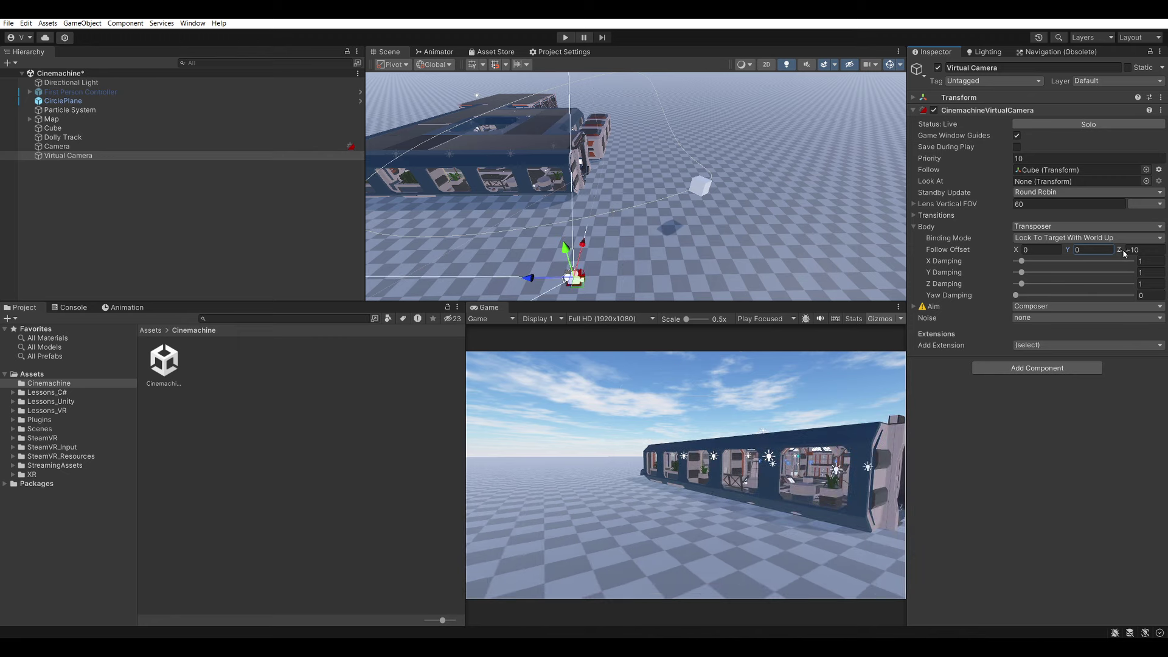
Rotate the Virtual Camera so the Game view faces the cube
{"action": "right_click_drag", "start_coordinate": [576, 180], "coordinate": [585, 268]}
{"action": "key", "text": "e"}
{"action": "left_click_drag", "start_coordinate": [595, 283], "coordinate": [350, 278]}
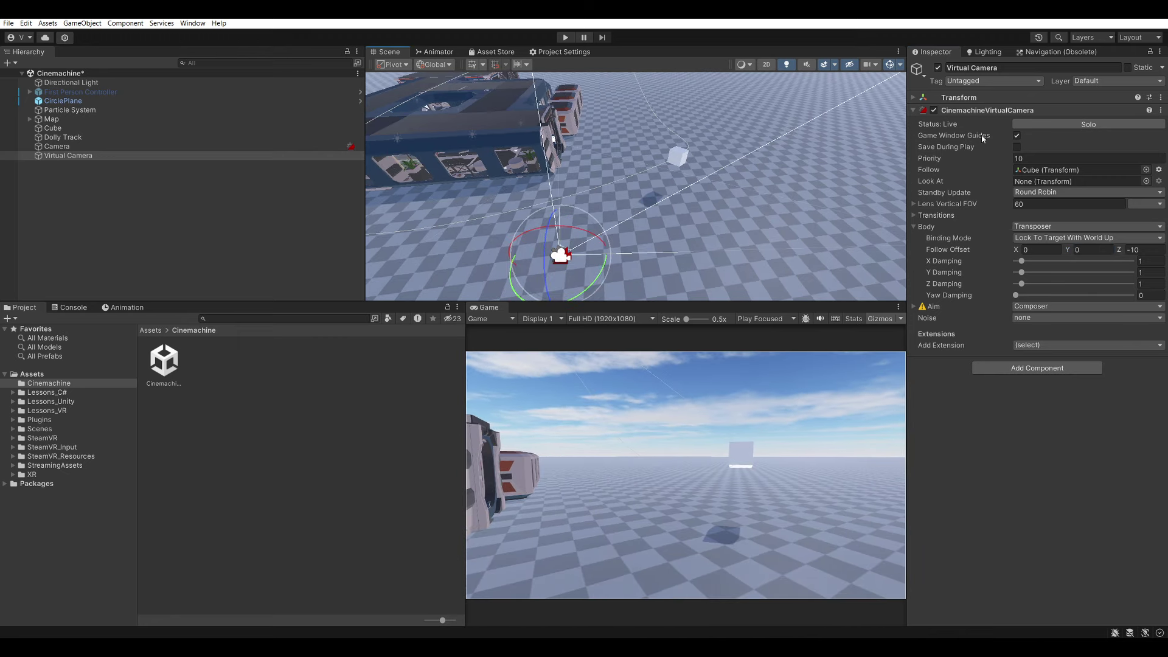
Test in Play mode, then set the Virtual Camera's Look At target to the Cube
{"action": "key", "text": "ctrl+p"}
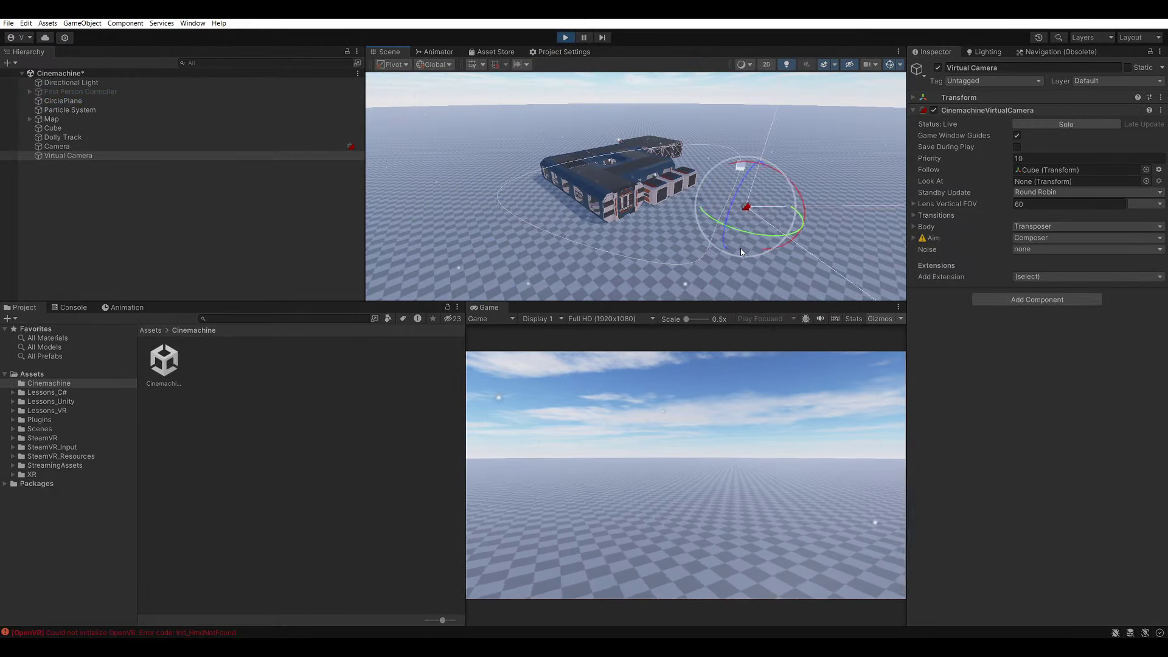
{"action": "key", "text": "ctrl+p"}
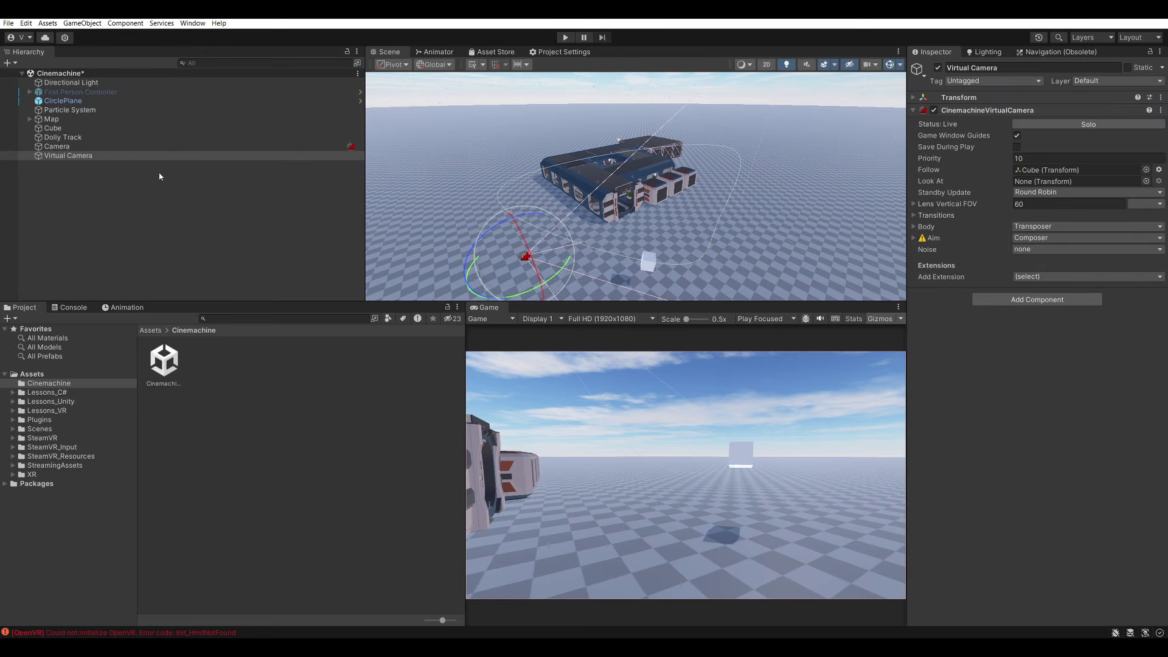
{"action": "left_click_drag", "start_coordinate": [1036, 184], "coordinate": [1038, 183]}
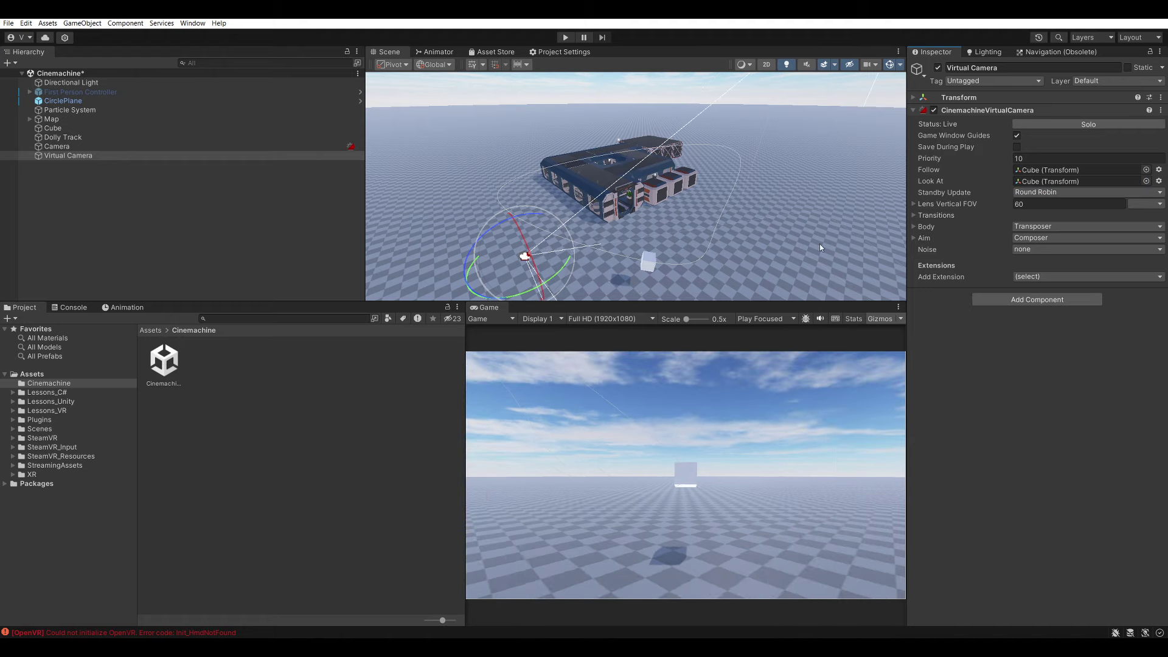
Play the scene again and expand the Virtual Camera's Transposer Body settings
{"action": "left_click", "coordinate": [566, 37]}
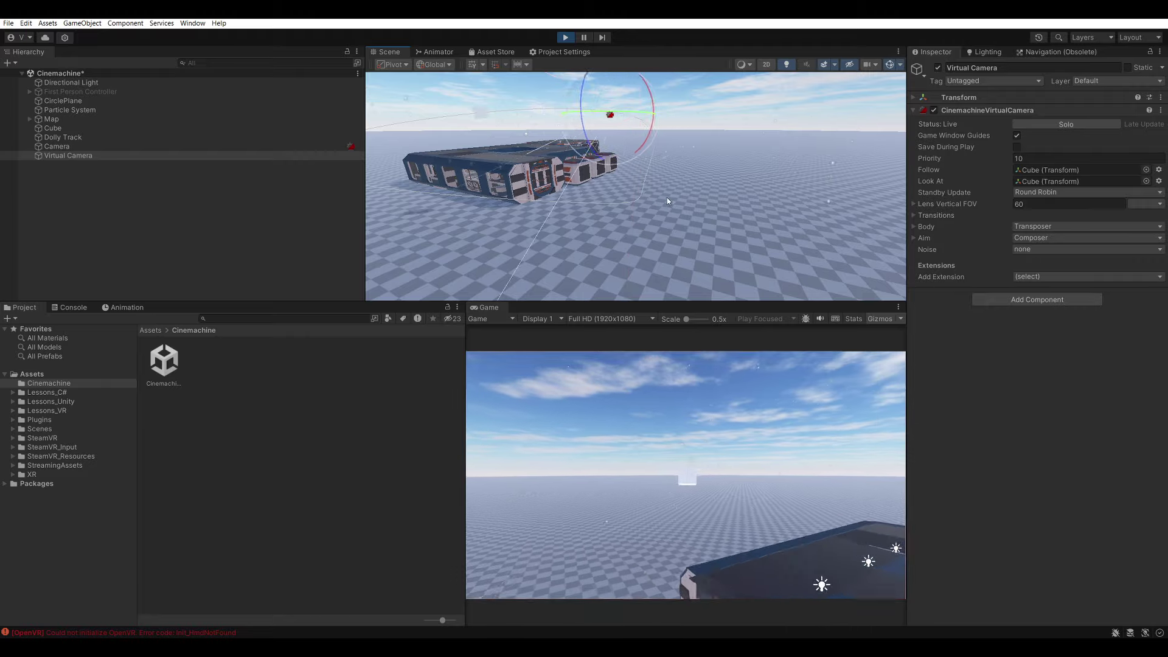
{"action": "left_click_drag", "start_coordinate": [565, 190], "coordinate": [583, 198], "text": "alt"}
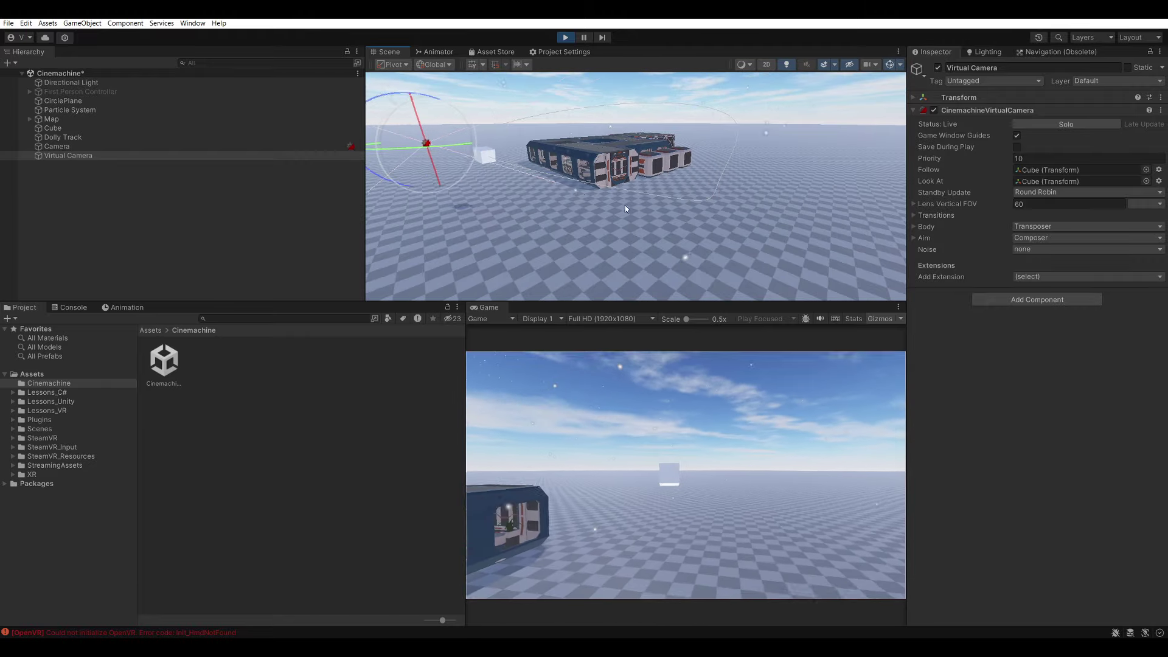
{"action": "left_click", "coordinate": [926, 226]}
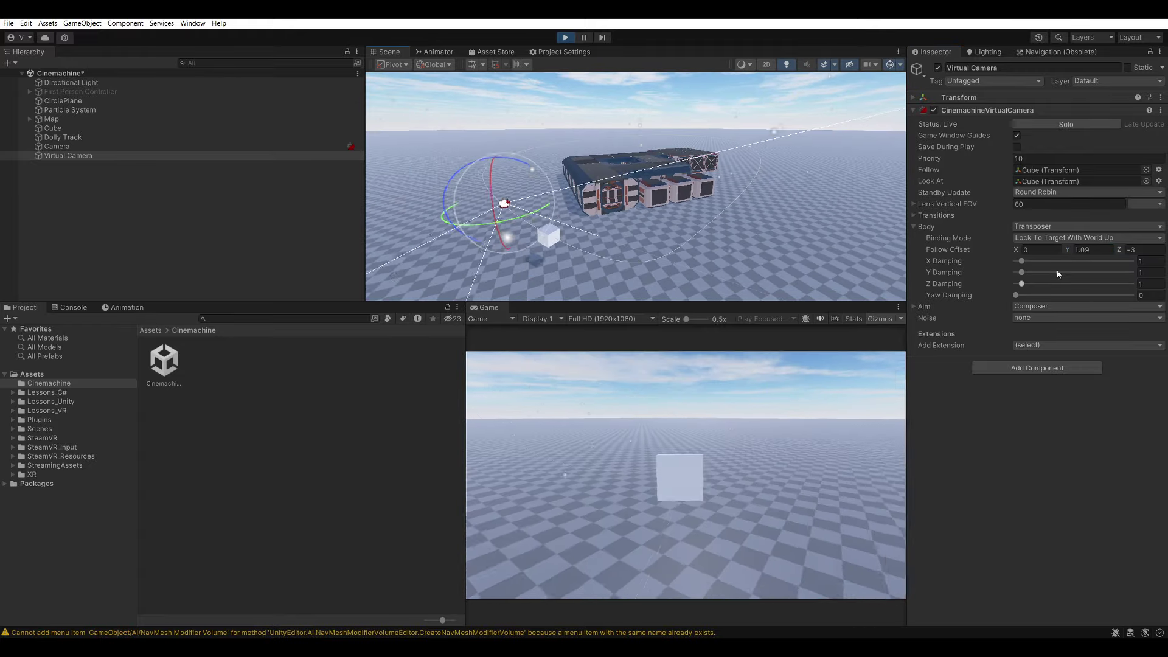
Increase Body X and Y damping and set Binding Mode to Lock To Target On Assign
{"action": "mouse_move", "coordinate": [1034, 260]}
{"action": "left_mouse_down"}
{"action": "mouse_move", "coordinate": [1068, 261]}
{"action": "mouse_move", "coordinate": [1027, 272]}
{"action": "left_mouse_up"}
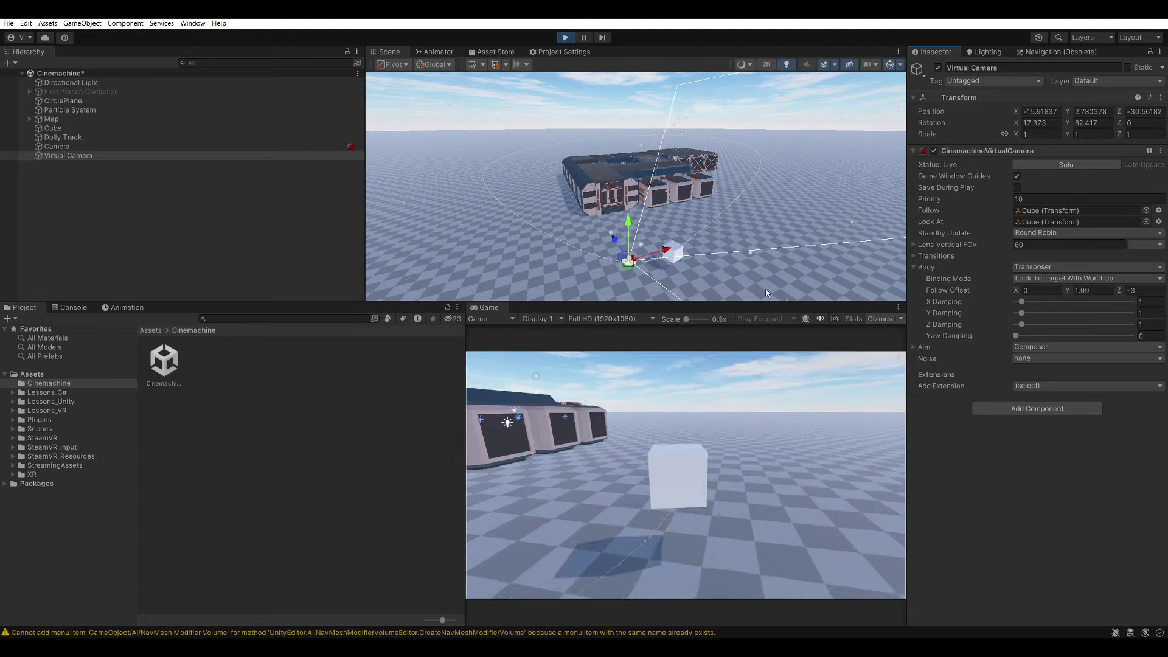
{"action": "left_click", "coordinate": [1068, 278]}
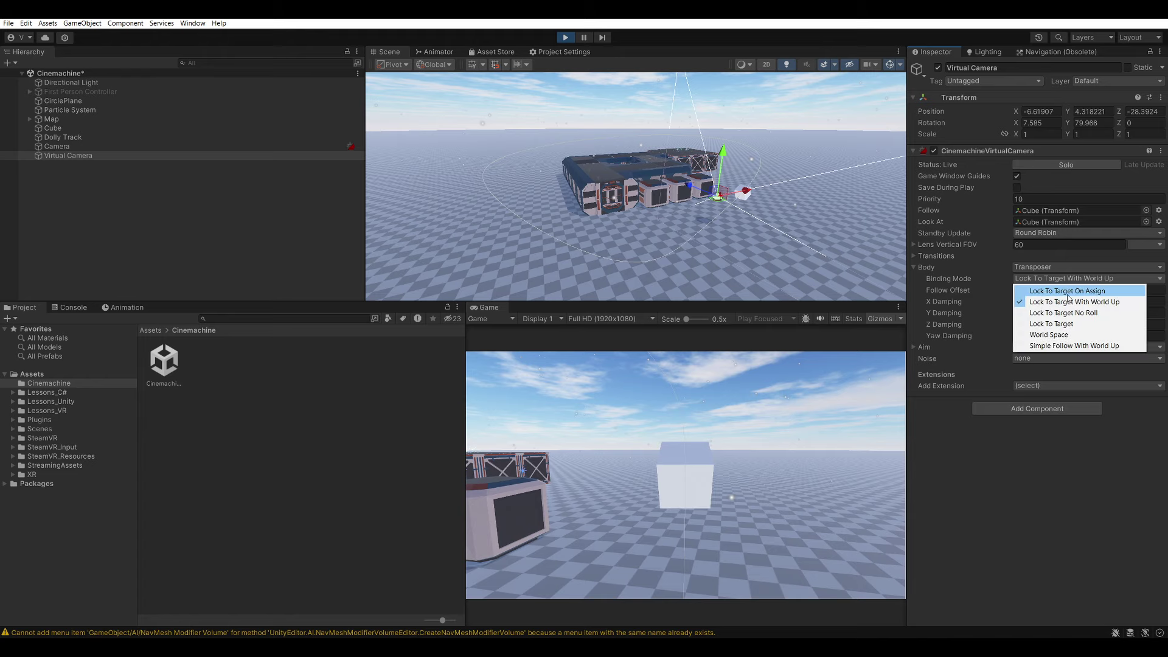
{"action": "left_click", "coordinate": [1077, 291]}
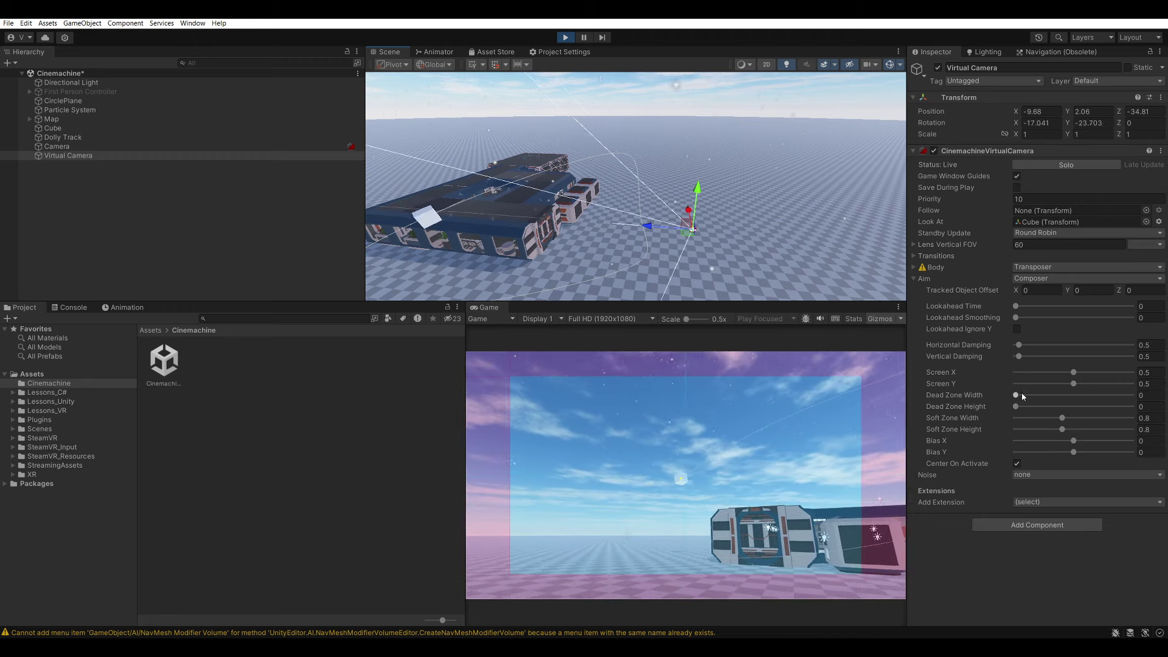
Experiment with the Composer dead zone, soft zone and screen position, undoing the screen position changes
{"action": "mouse_move", "coordinate": [1015, 395]}
{"action": "left_mouse_down"}
{"action": "mouse_move", "coordinate": [1042, 395]}
{"action": "mouse_move", "coordinate": [1023, 409]}
{"action": "left_mouse_up"}
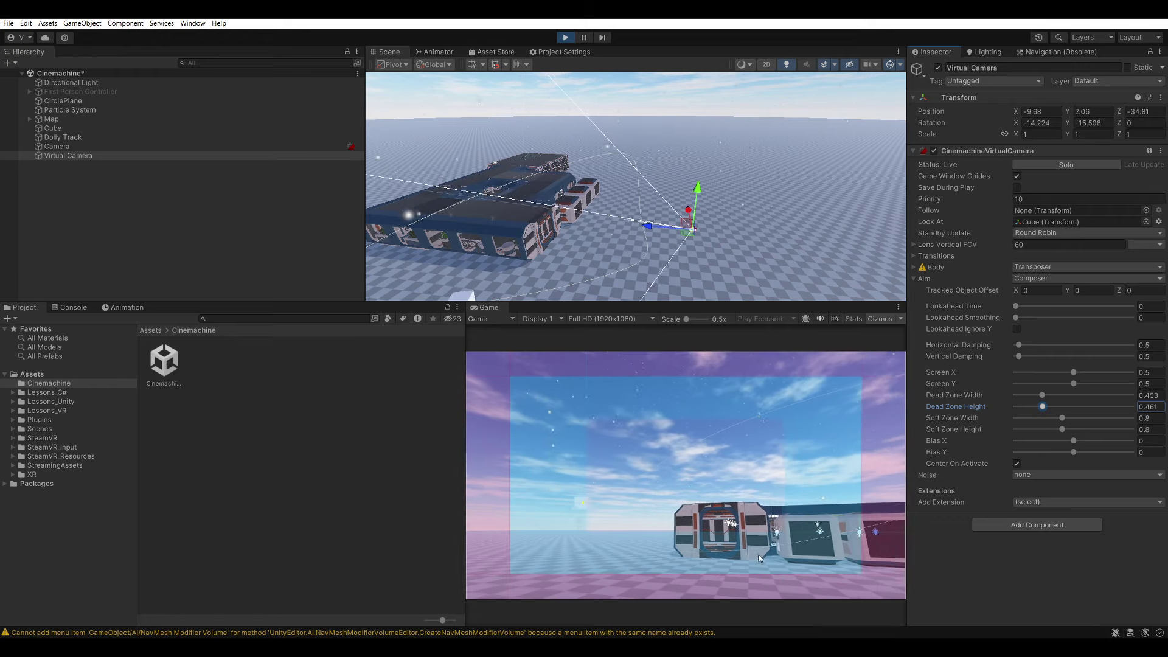
{"action": "left_click", "coordinate": [1062, 429]}
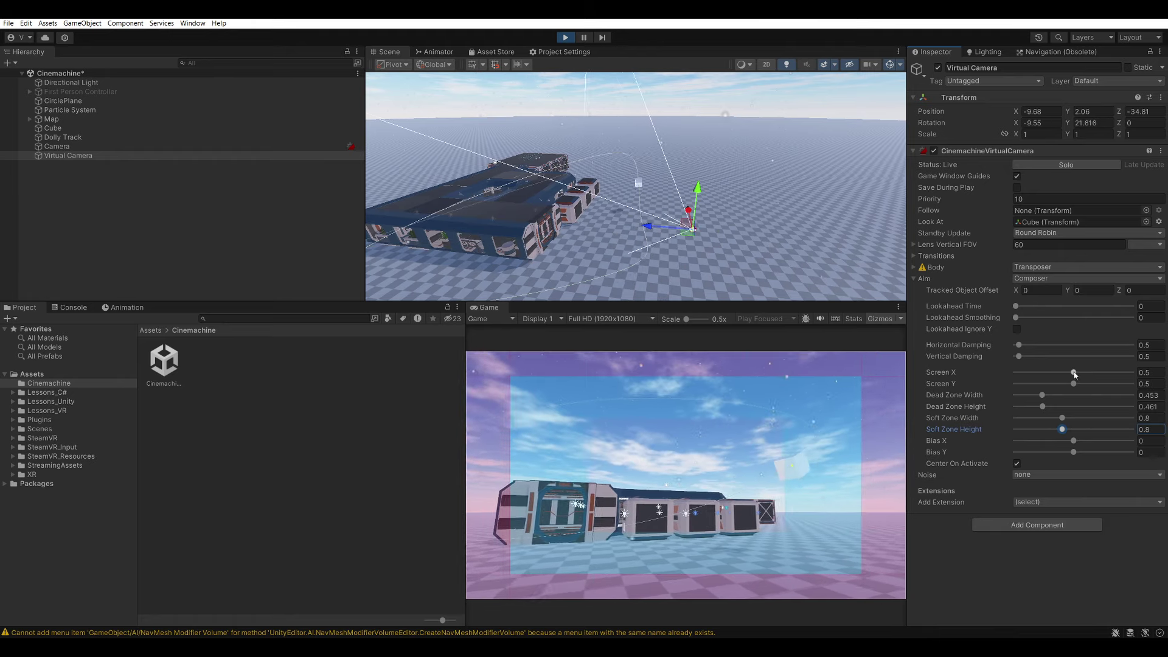
{"action": "mouse_move", "coordinate": [1073, 372]}
{"action": "left_mouse_down"}
{"action": "mouse_move", "coordinate": [1093, 372]}
{"action": "mouse_move", "coordinate": [1002, 404]}
{"action": "left_mouse_up"}
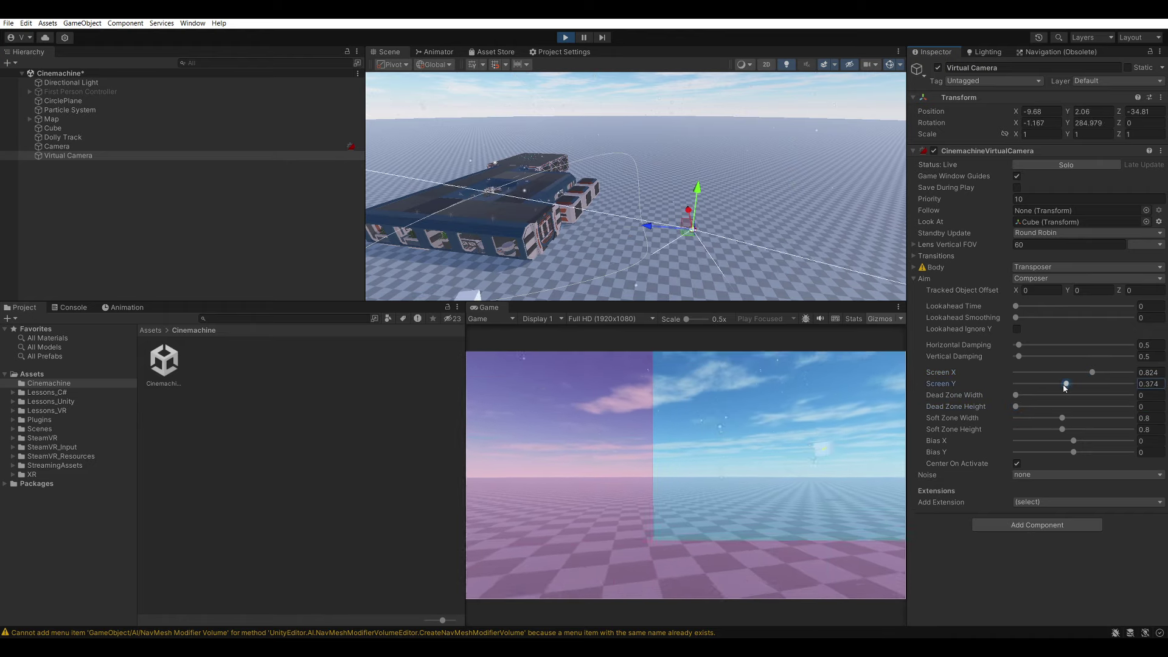
{"action": "left_click_drag", "start_coordinate": [1072, 384], "coordinate": [1055, 383]}
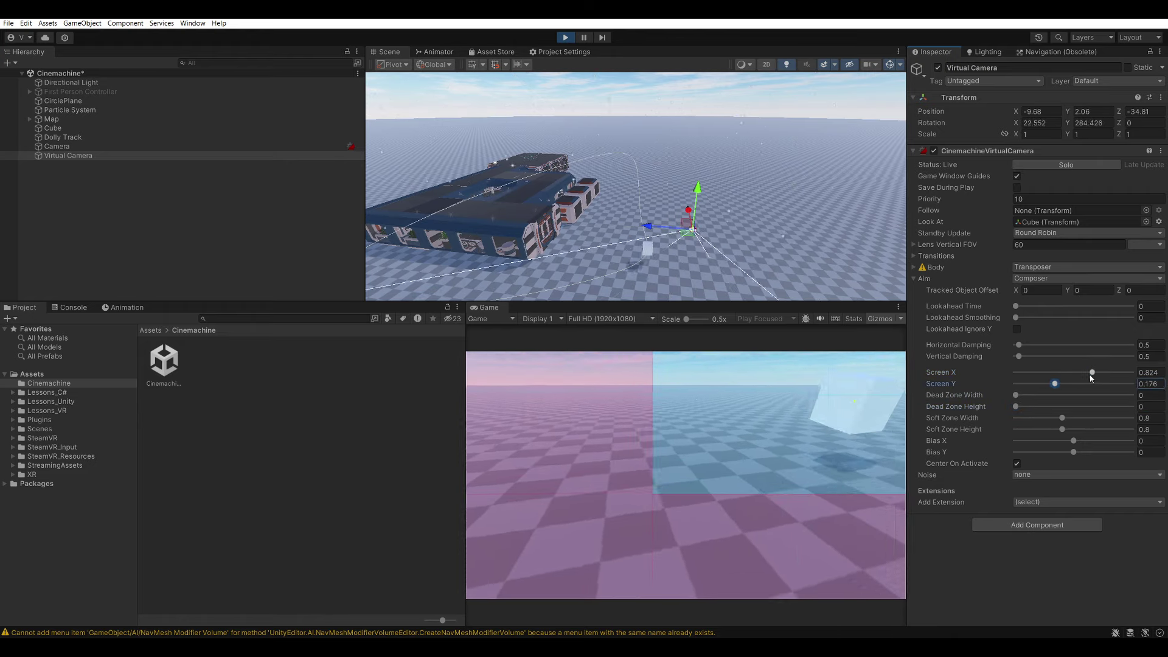
{"action": "key", "text": "ctrl+z"}
{"action": "key", "text": "ctrl+z"}
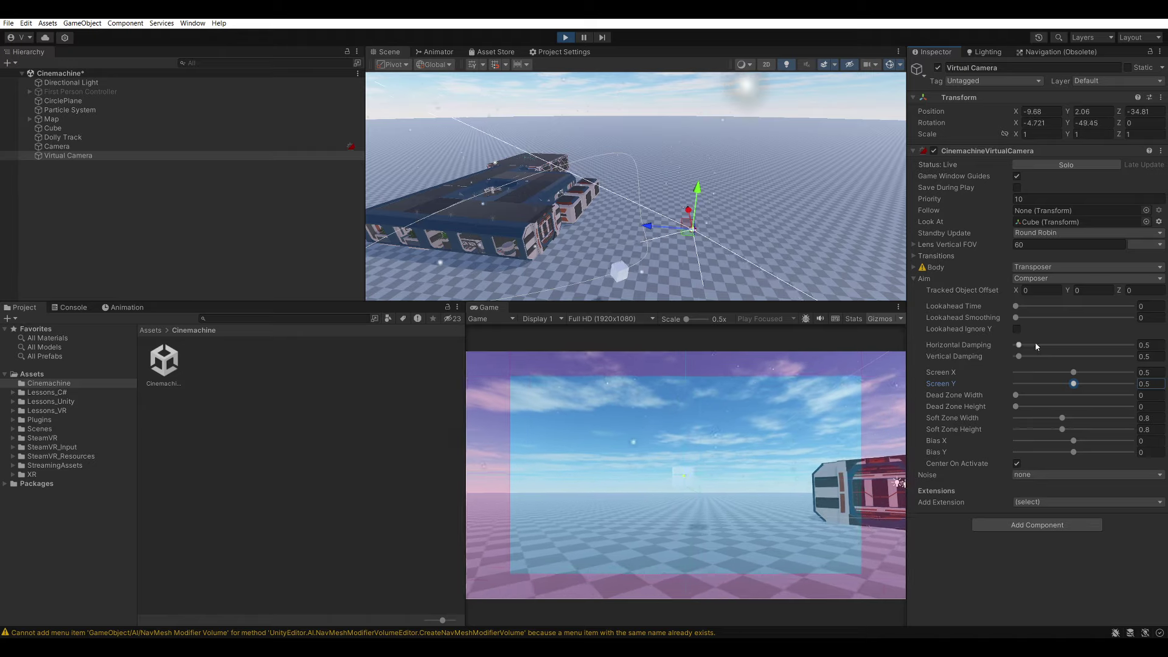
Set Composer damping to 3.03 horizontal and 3.5 vertical, with tracked object offset 0
{"action": "left_click_drag", "start_coordinate": [1018, 345], "coordinate": [1036, 357]}
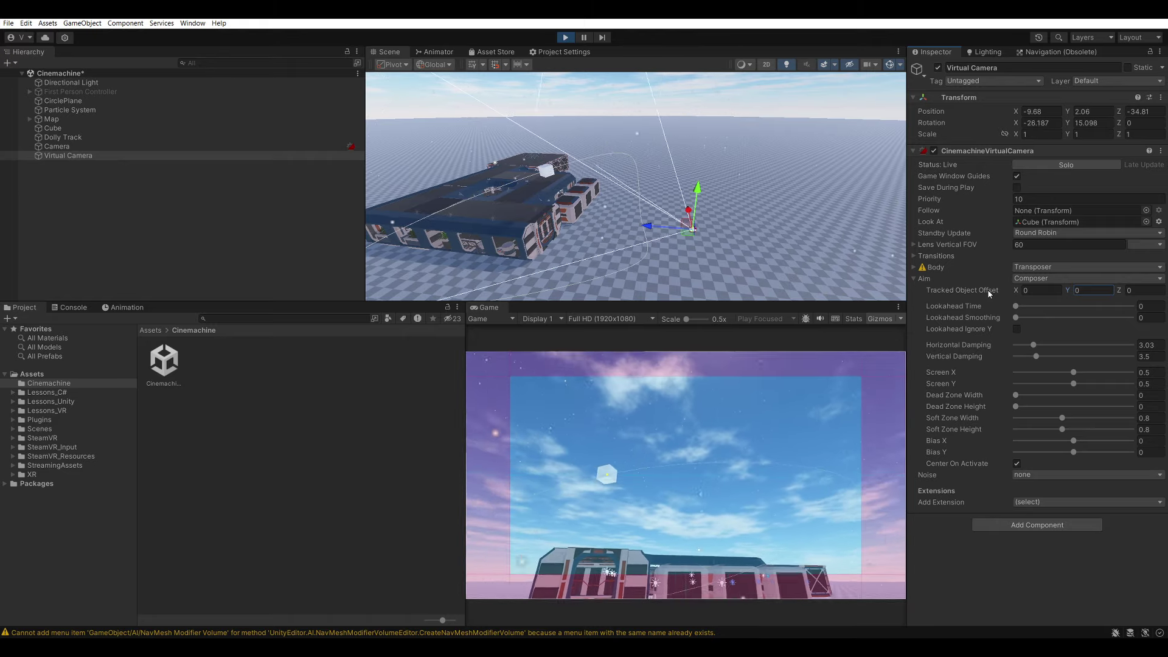
{"action": "type", "text": "3.3"}
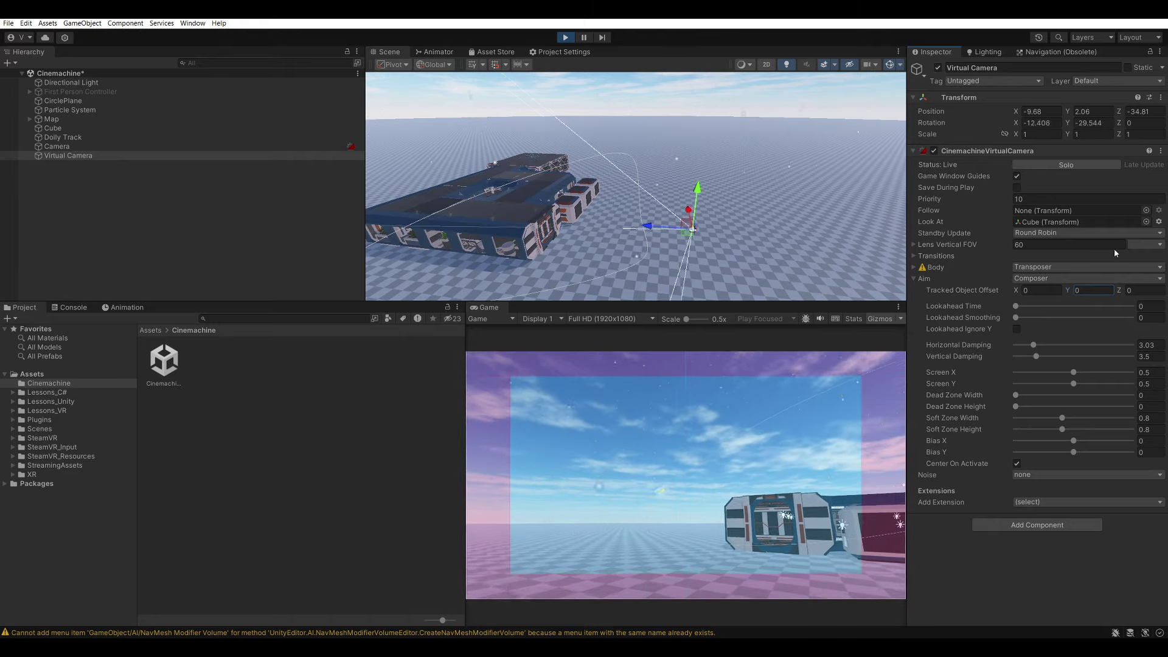
{"action": "left_click_drag", "start_coordinate": [1067, 290], "coordinate": [1066, 393]}
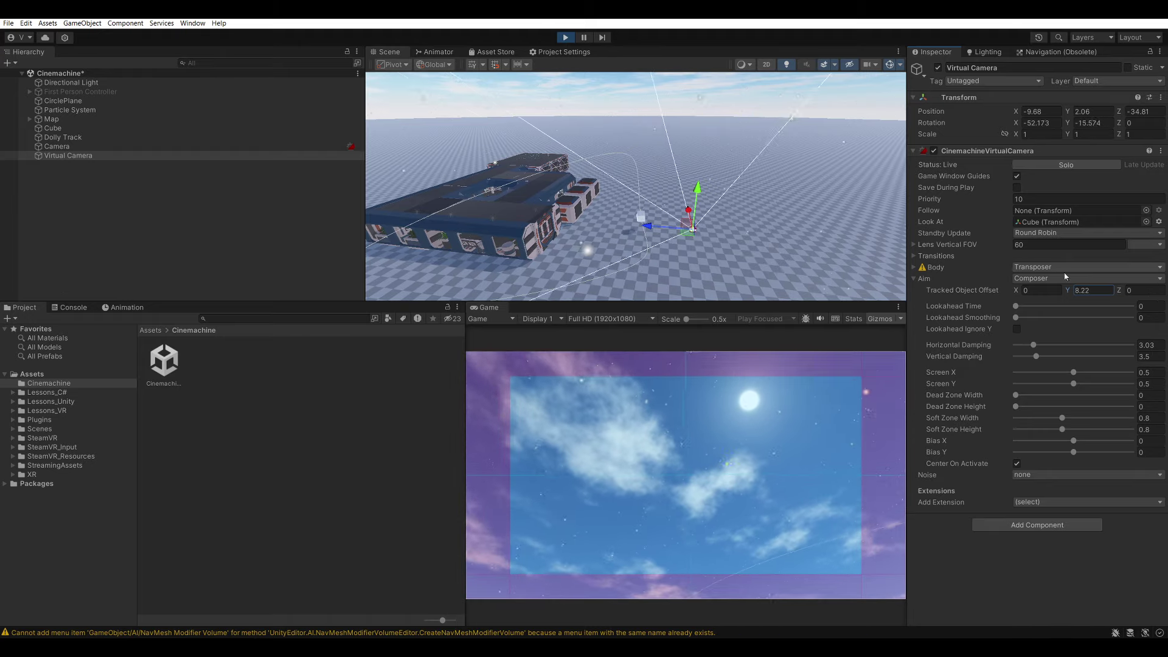
{"action": "type", "text": "0"}
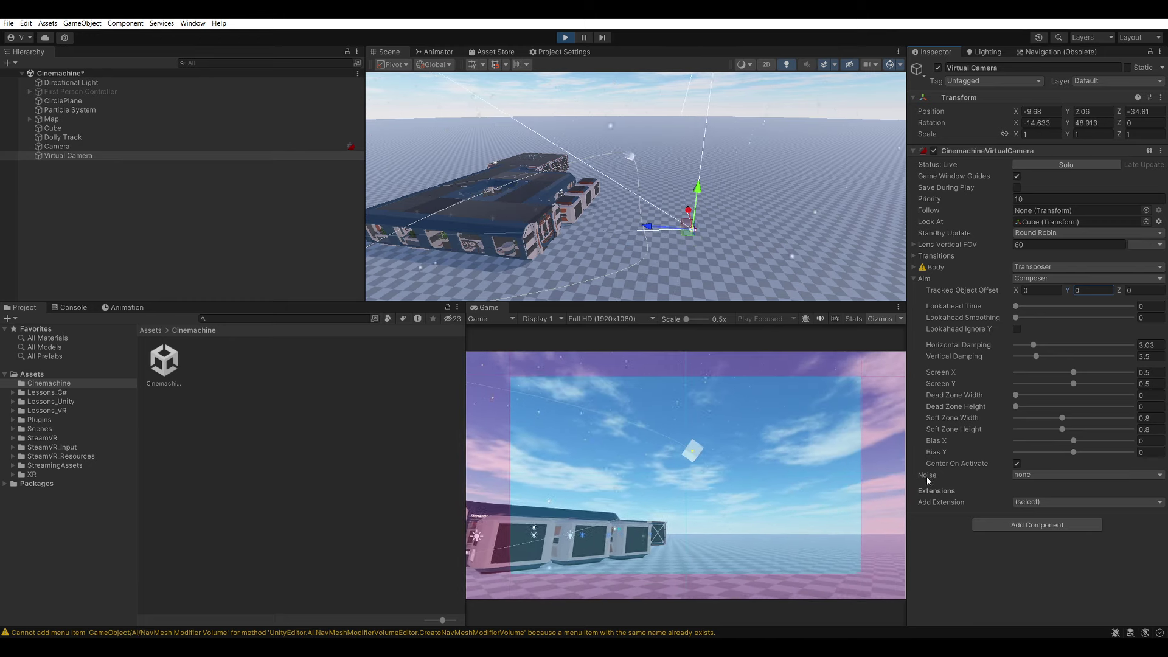
Set Noise to Basic Multi Channel Perlin with the Handheld_normal_strong profile
{"action": "left_click", "coordinate": [1037, 475]}
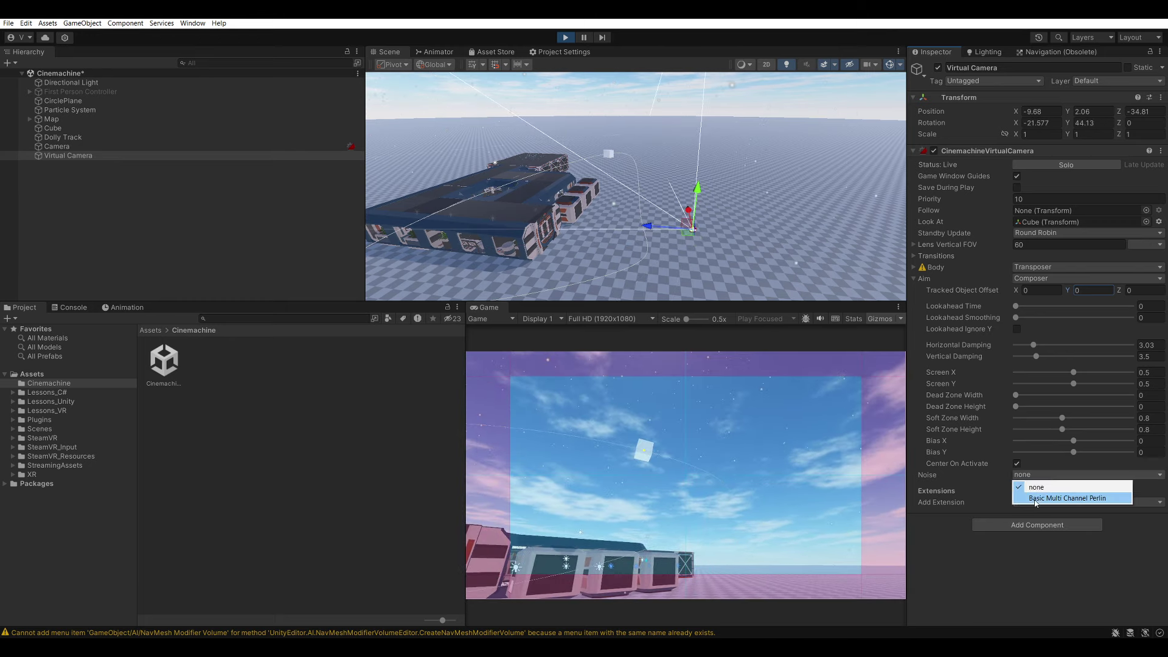
{"action": "left_click", "coordinate": [1055, 498]}
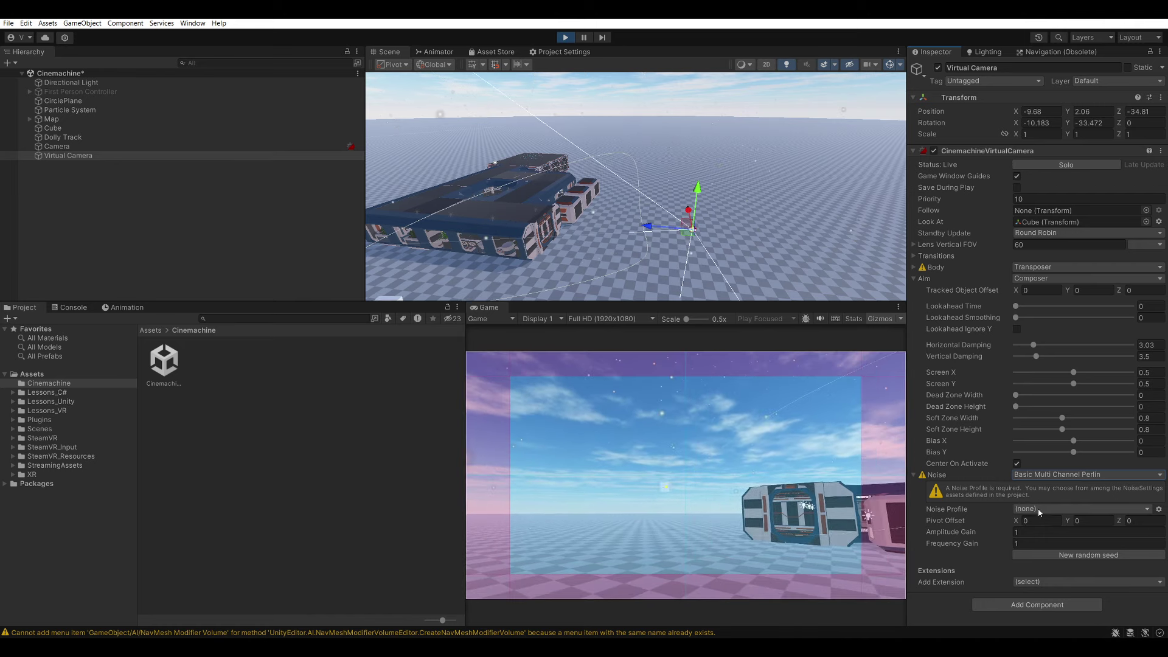
{"action": "left_click", "coordinate": [1038, 509]}
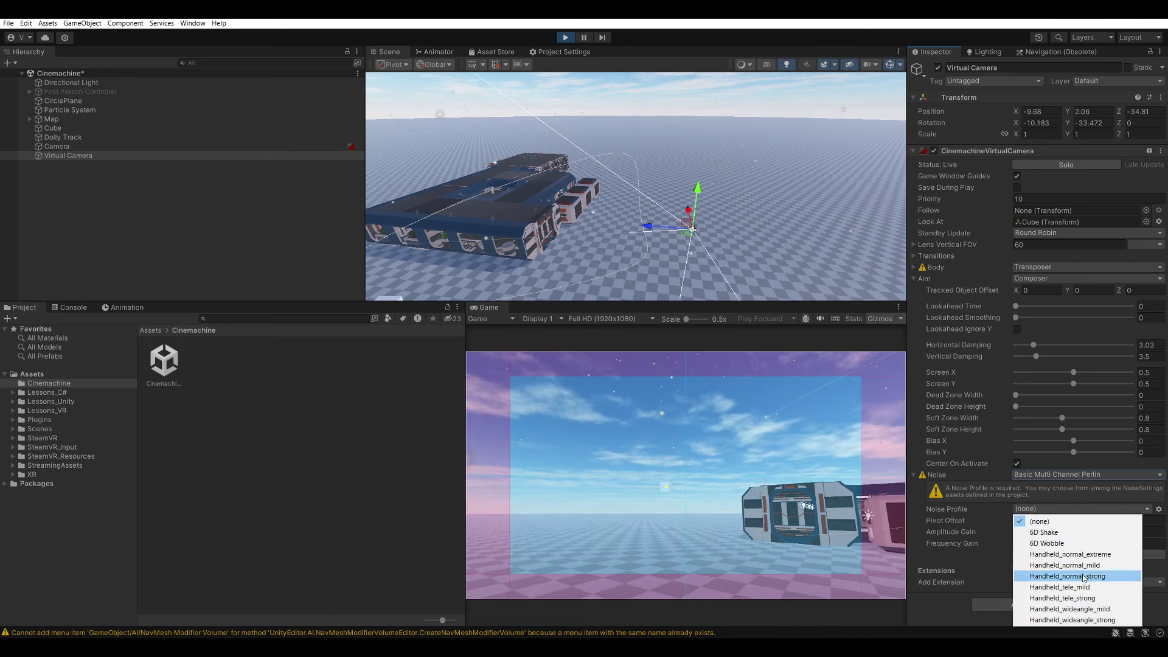
{"action": "left_click", "coordinate": [1048, 576]}
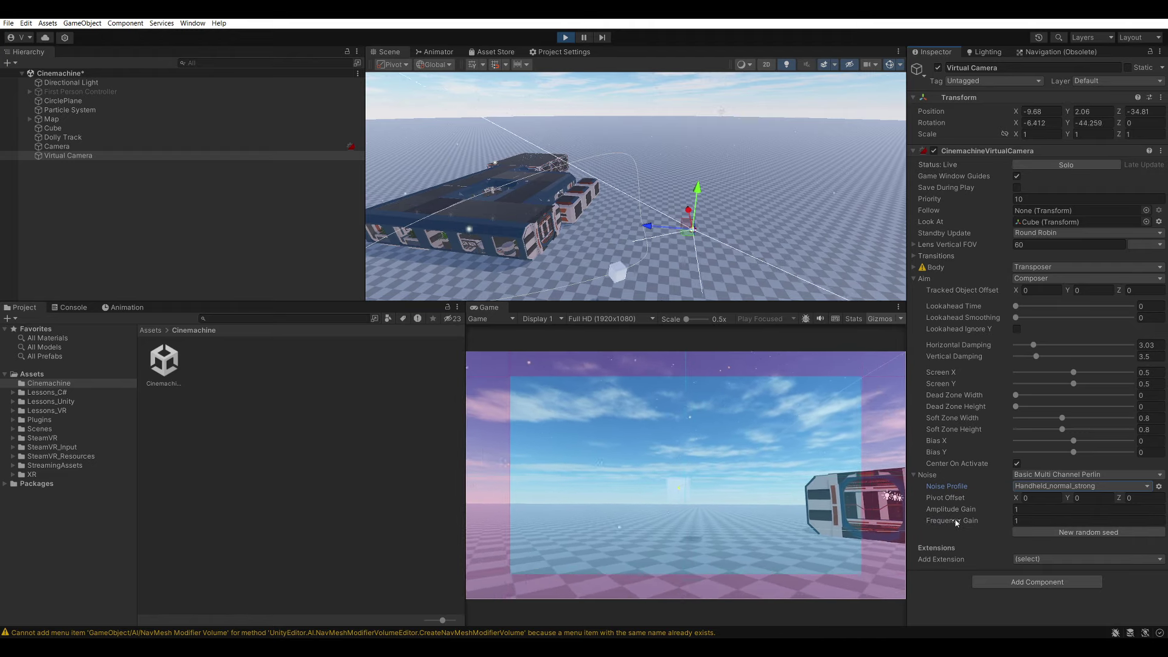
Set Frequency Gain to 2 and Amplitude Gain to 3, then exit Play mode
{"action": "left_click", "coordinate": [1031, 520]}
{"action": "type", "text": "5"}
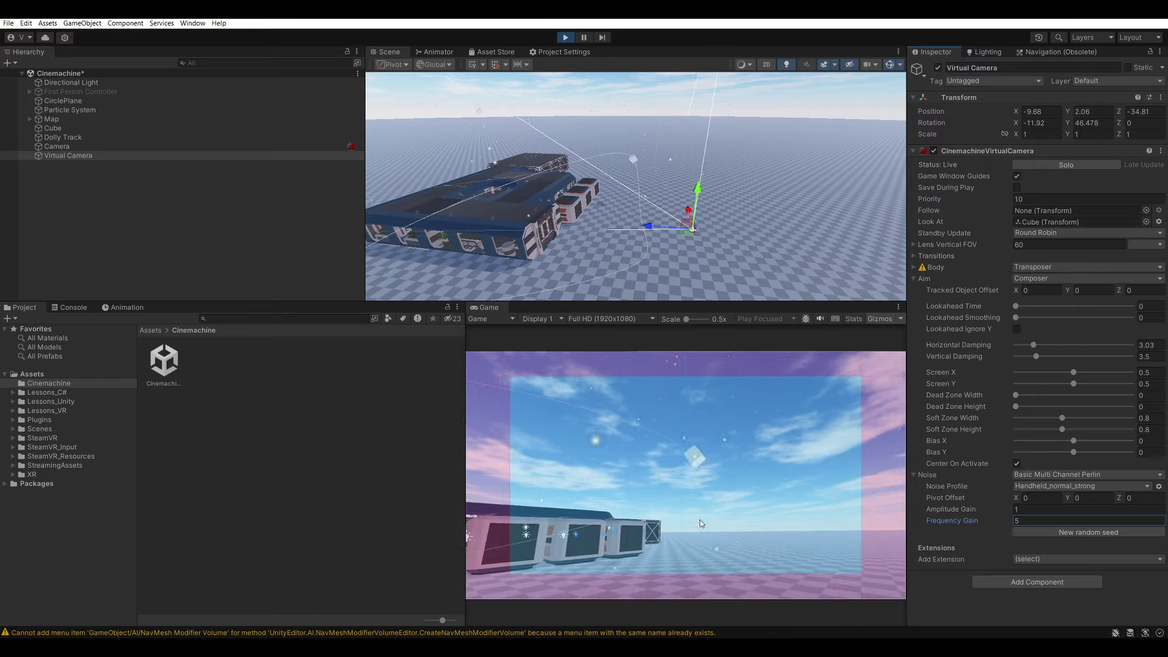
{"action": "left_click", "coordinate": [1038, 521]}
{"action": "type", "text": "2"}
{"action": "left_click", "coordinate": [1033, 509]}
{"action": "type", "text": "5"}
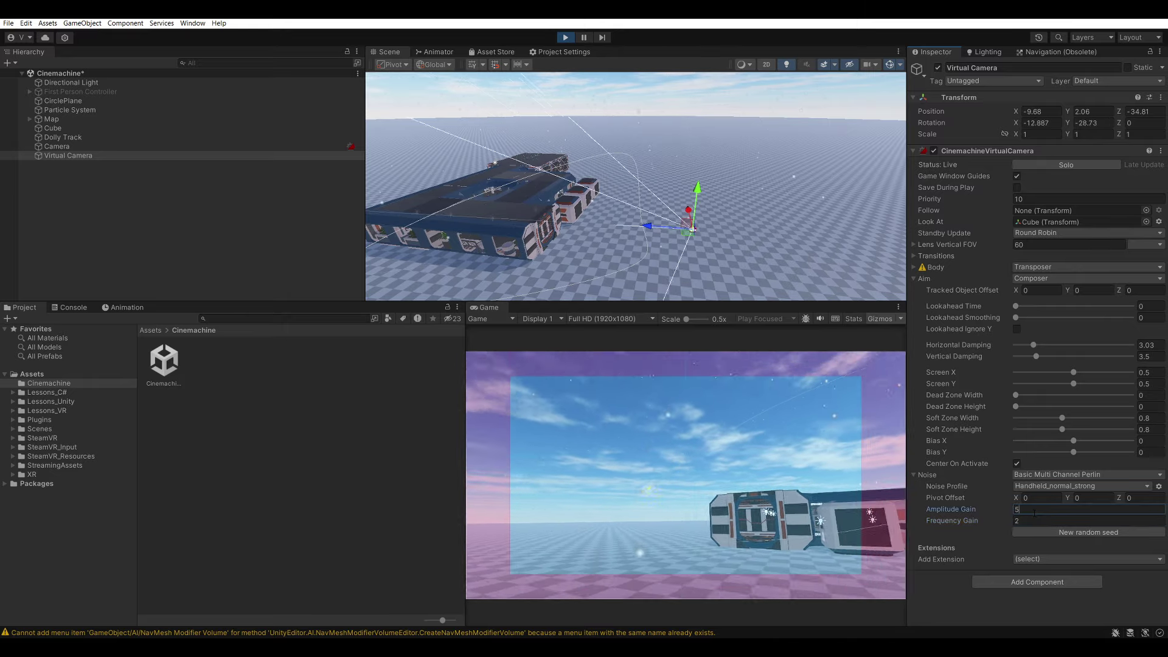
{"action": "key", "text": "BackSpace"}
{"action": "type", "text": "3"}
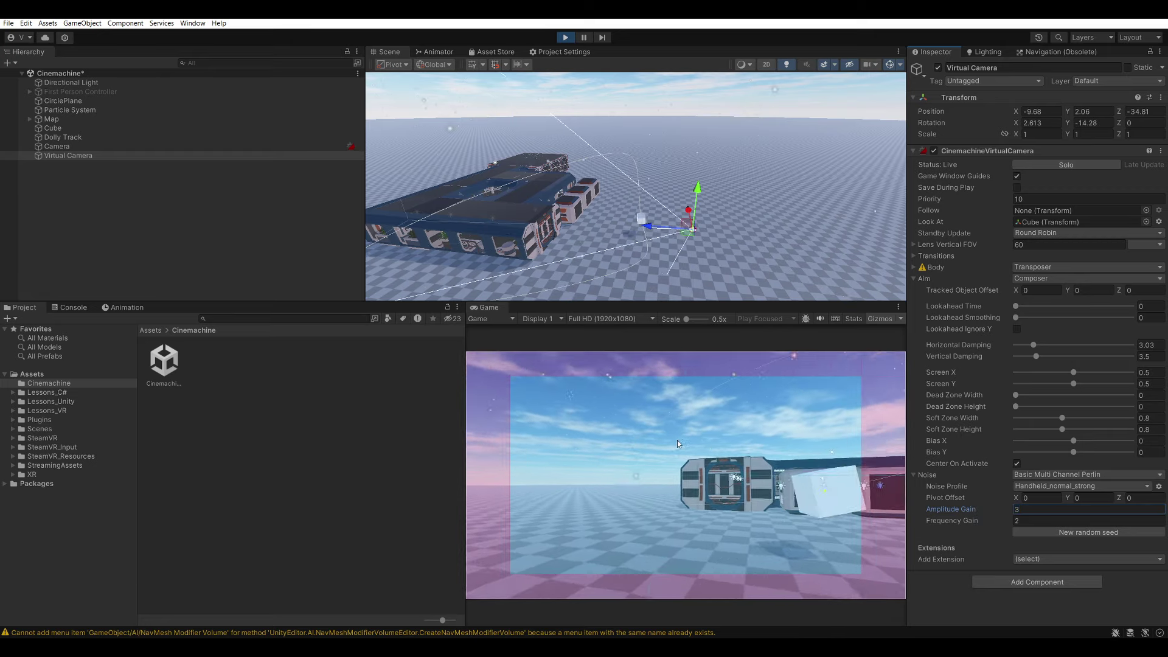
{"action": "key", "text": "ctrl+p"}
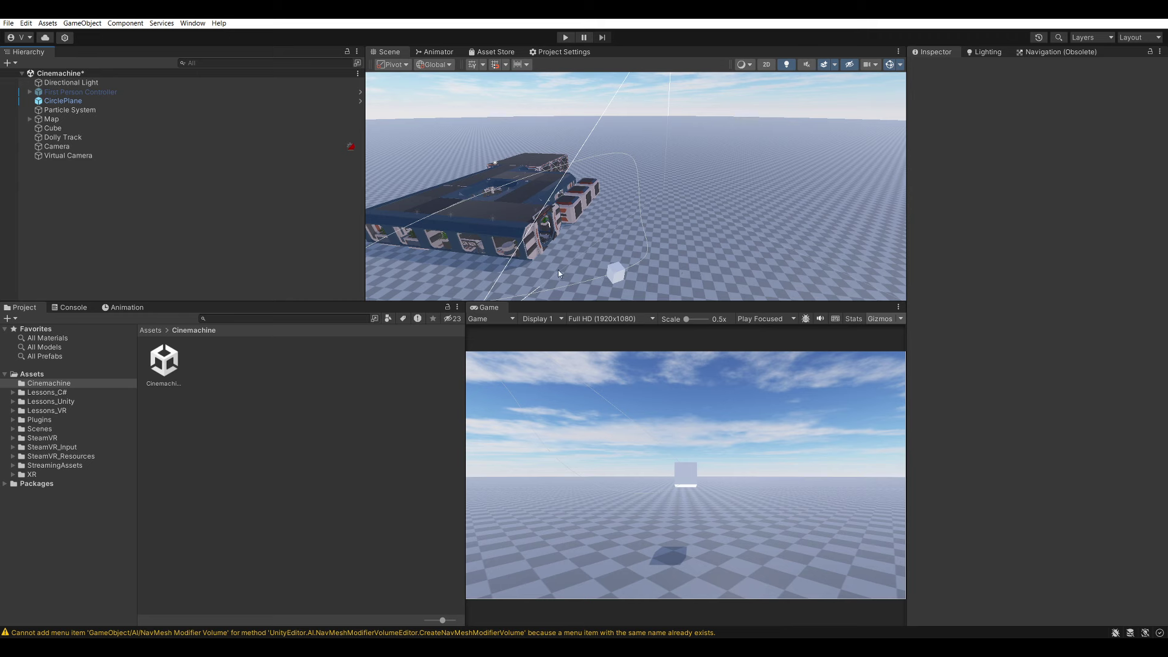
Frame the Dolly Track's five waypoints, then select the Cube to view its Dolly Cart at speed 0.5
{"action": "right_click_drag", "start_coordinate": [559, 272], "coordinate": [608, 255]}
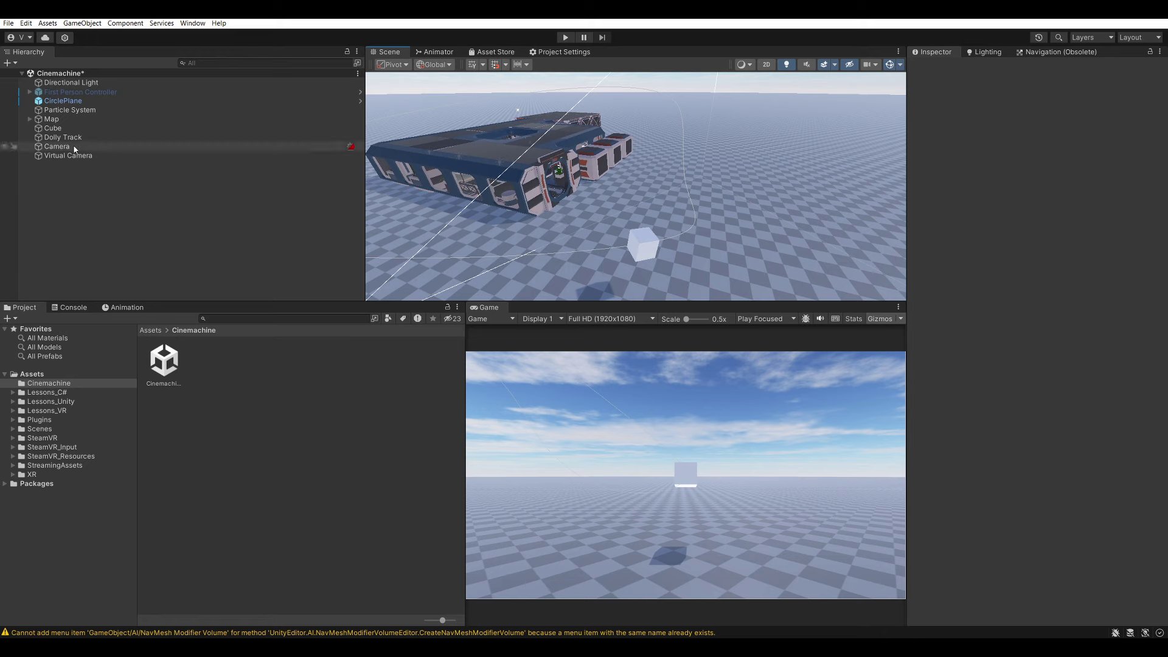
{"action": "left_click", "coordinate": [62, 136]}
{"action": "key", "text": "f"}
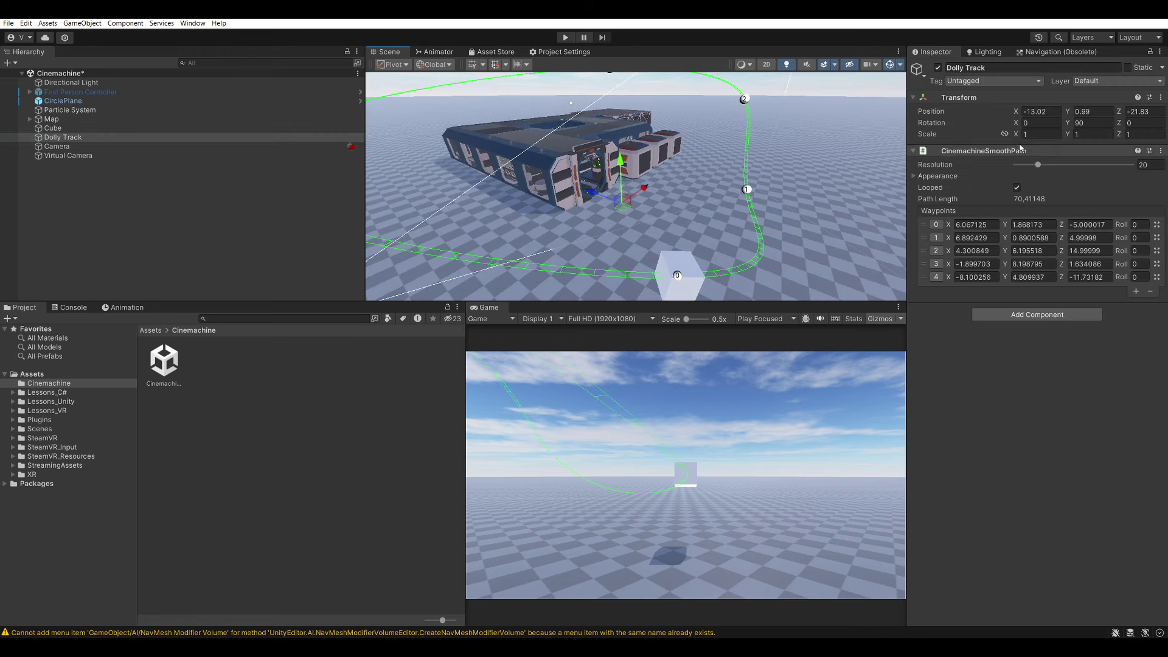
{"action": "mouse_move", "coordinate": [669, 200]}
{"action": "right_mouse_down"}
{"action": "mouse_move", "coordinate": [723, 196]}
{"action": "mouse_move", "coordinate": [639, 195]}
{"action": "right_mouse_up"}
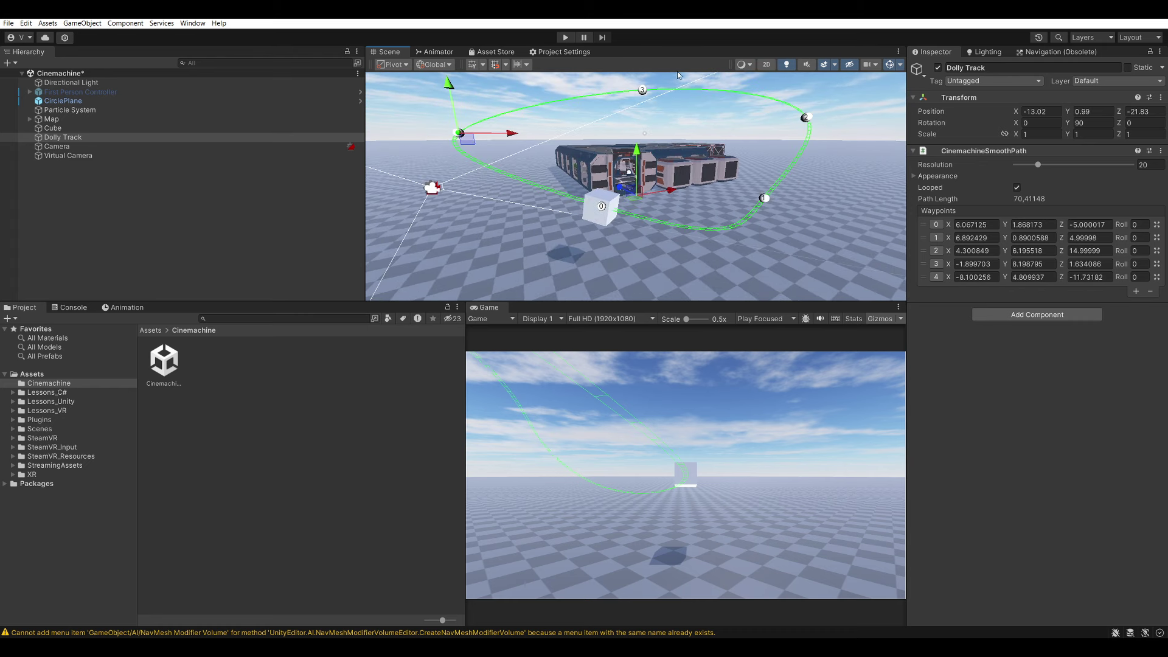
{"action": "right_click_drag", "start_coordinate": [604, 190], "coordinate": [733, 166]}
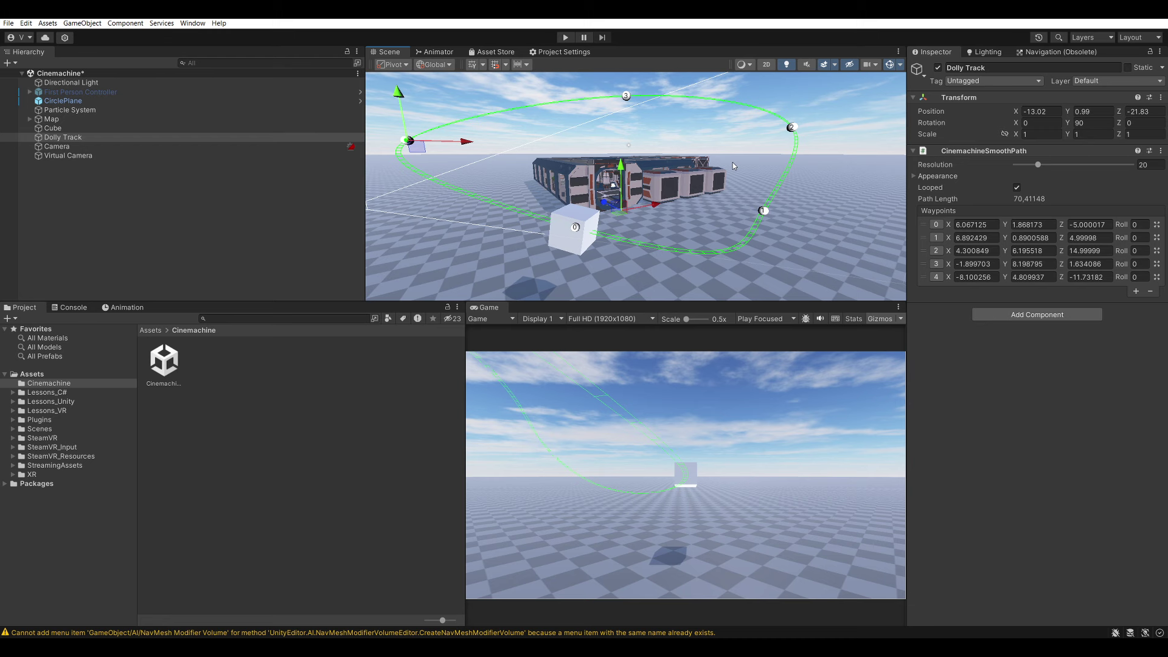
{"action": "left_click", "coordinate": [584, 219]}
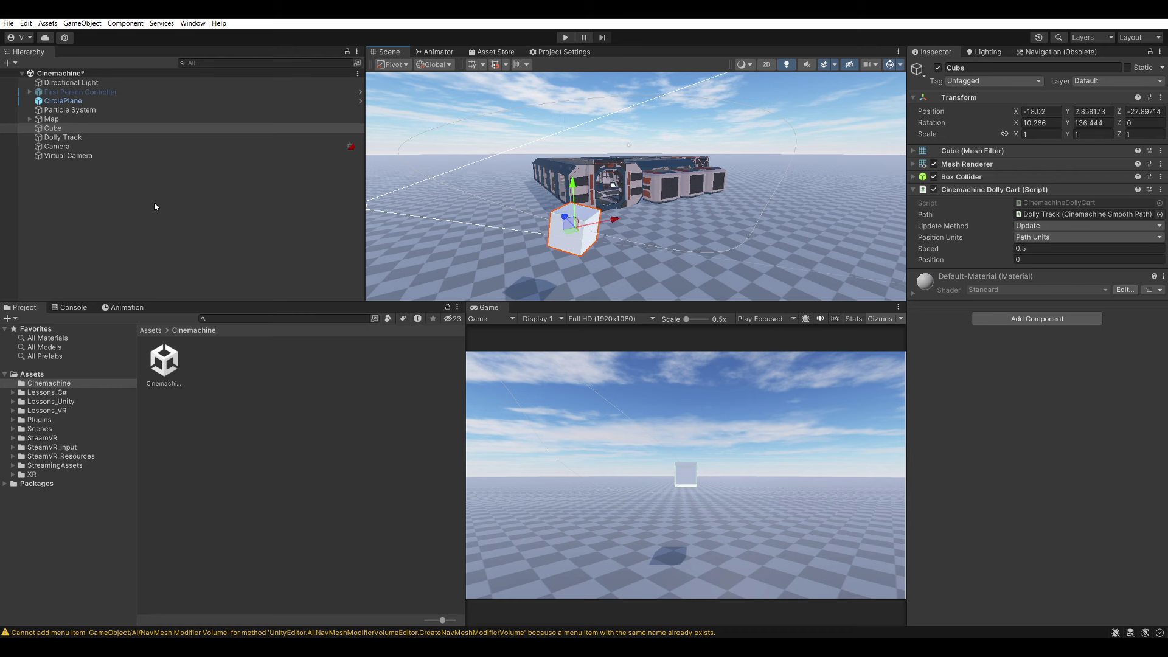
Undo the earlier setup, add a Dolly Camera with Track, and select the Dolly Track
{"action": "key", "text": "ctrl+z"}
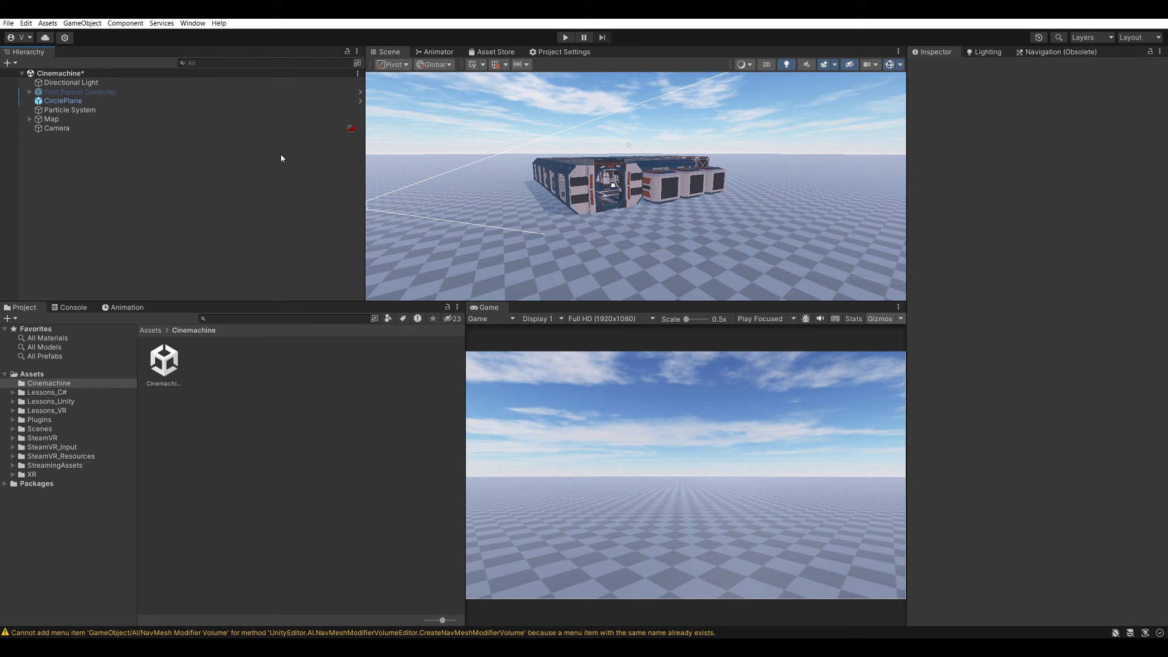
{"action": "left_click", "coordinate": [82, 23]}
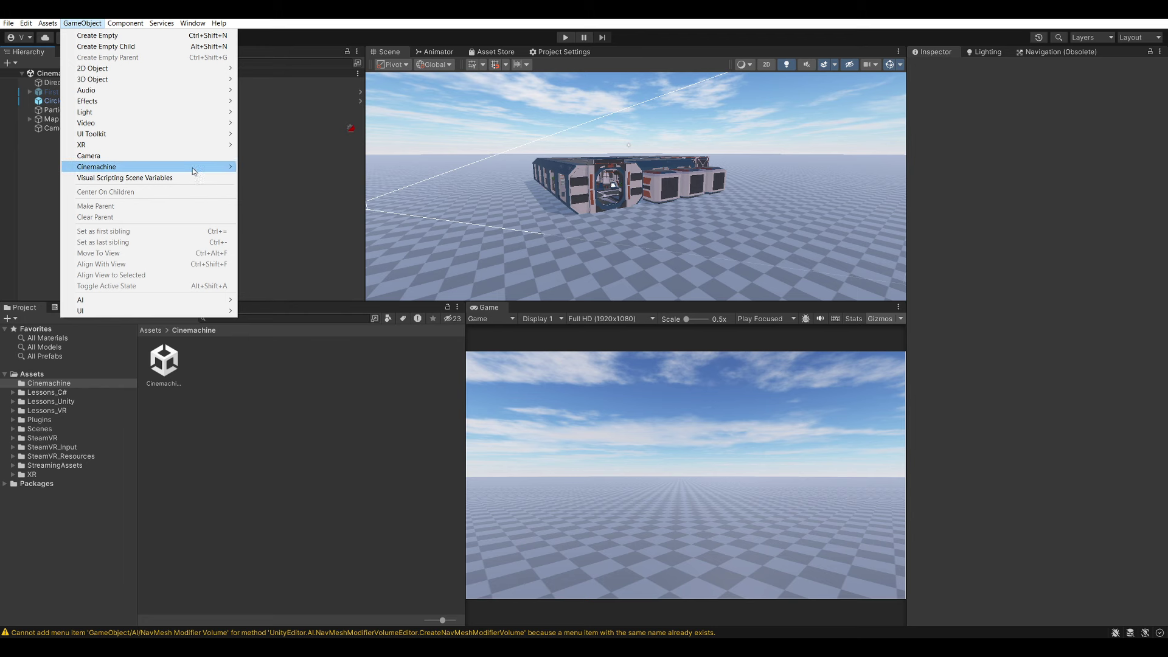
{"action": "mouse_move", "coordinate": [194, 172]}
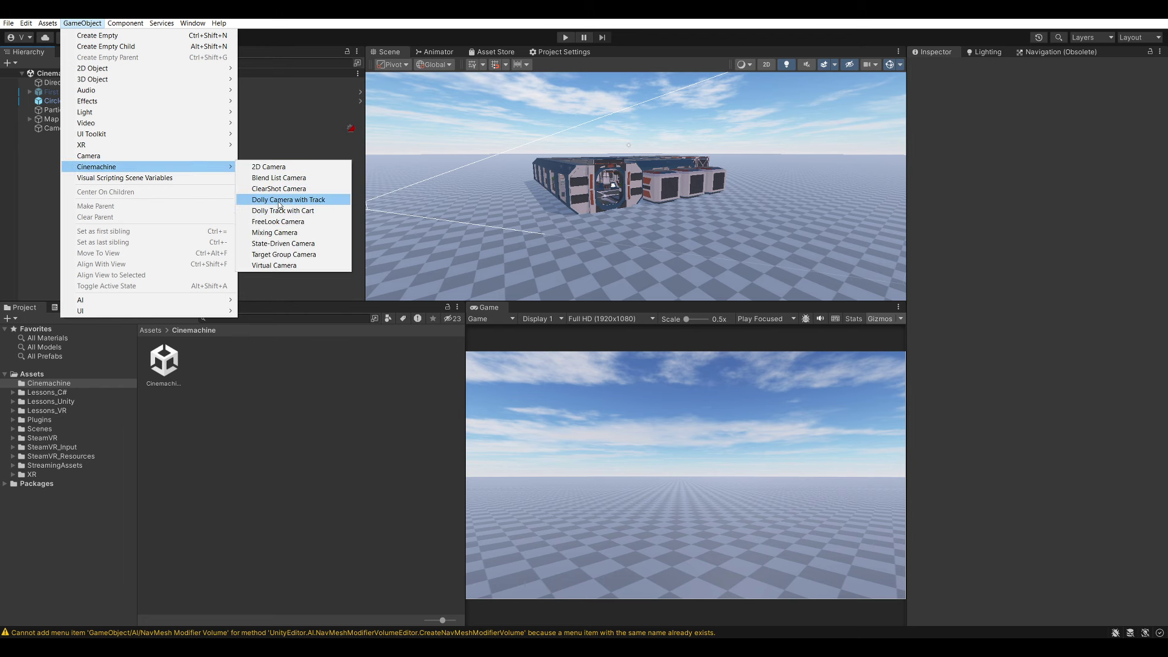
{"action": "left_click", "coordinate": [280, 202]}
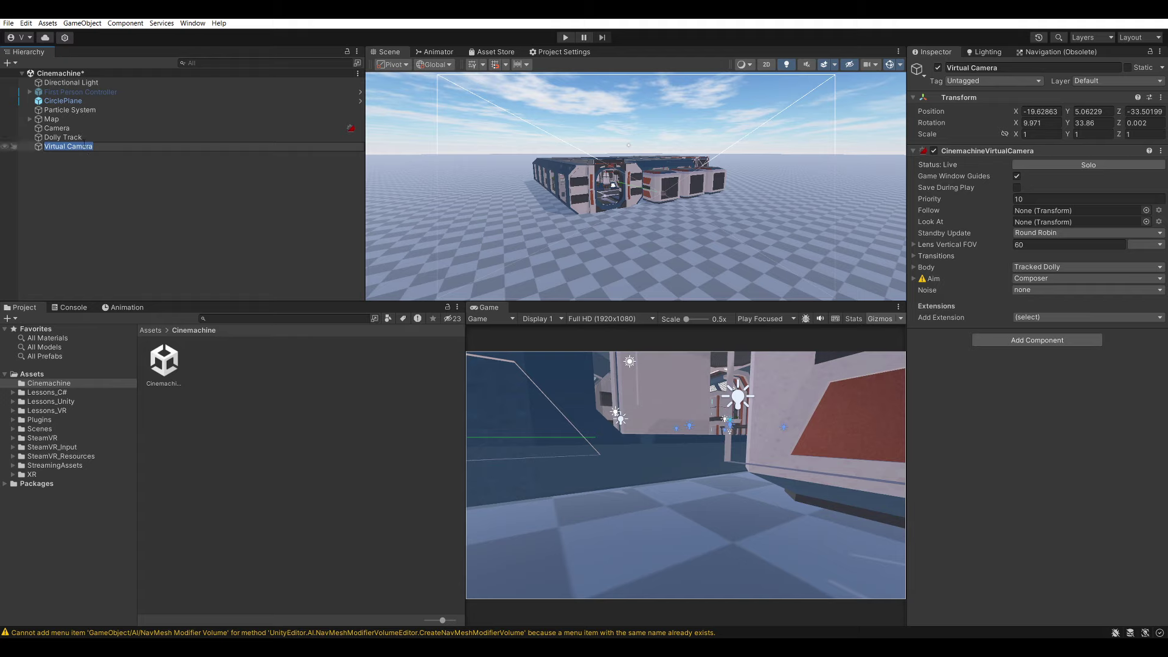
{"action": "left_click", "coordinate": [63, 137]}
{"action": "mouse_move", "coordinate": [608, 200]}
{"action": "left_mouse_down", "text": "alt"}
{"action": "mouse_move", "coordinate": [675, 225]}
{"action": "mouse_move", "coordinate": [570, 210]}
{"action": "left_mouse_up", "text": "alt"}
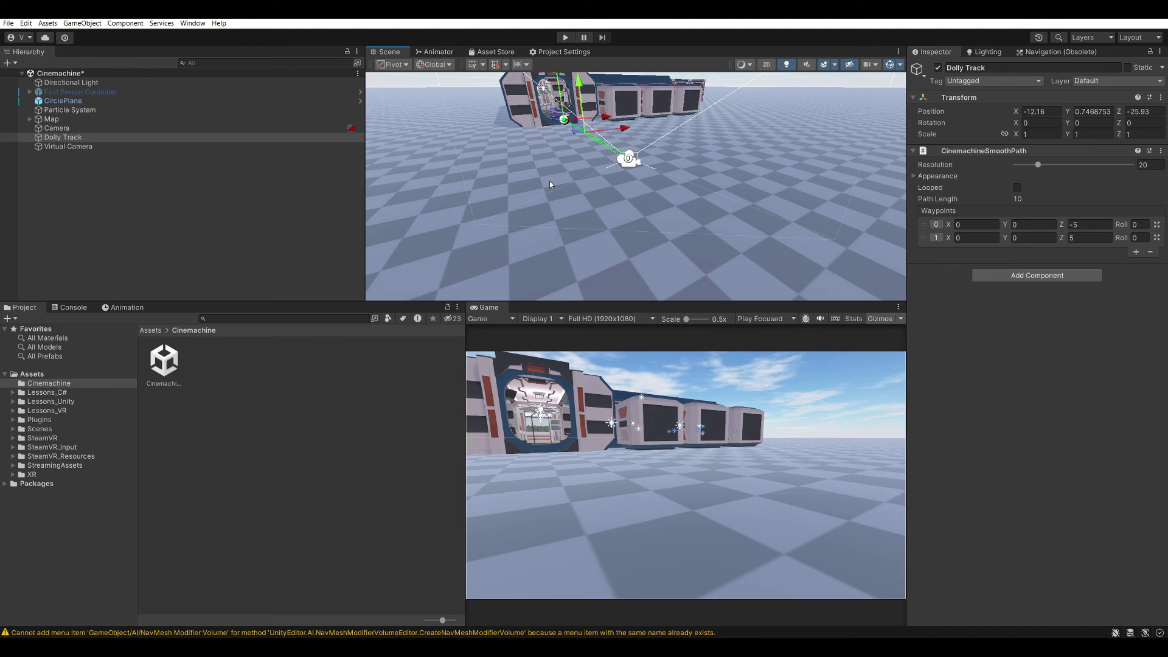
Drag waypoint 1 out along Z to 12.65, making the path 17.65 long
{"action": "mouse_move", "coordinate": [550, 181]}
{"action": "left_mouse_down", "text": "alt"}
{"action": "mouse_move", "coordinate": [830, 190]}
{"action": "mouse_move", "coordinate": [706, 241]}
{"action": "left_mouse_up", "text": "alt"}
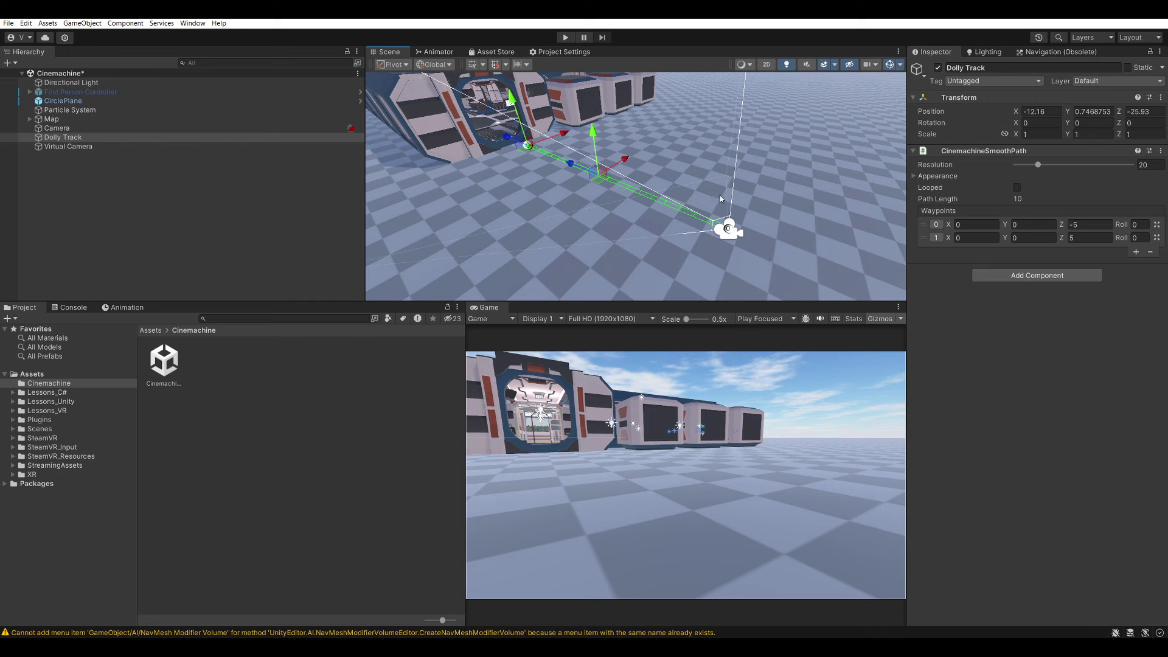
{"action": "mouse_move", "coordinate": [566, 122]}
{"action": "left_mouse_down", "text": "alt"}
{"action": "mouse_move", "coordinate": [618, 200]}
{"action": "mouse_move", "coordinate": [579, 223]}
{"action": "left_mouse_up", "text": "alt"}
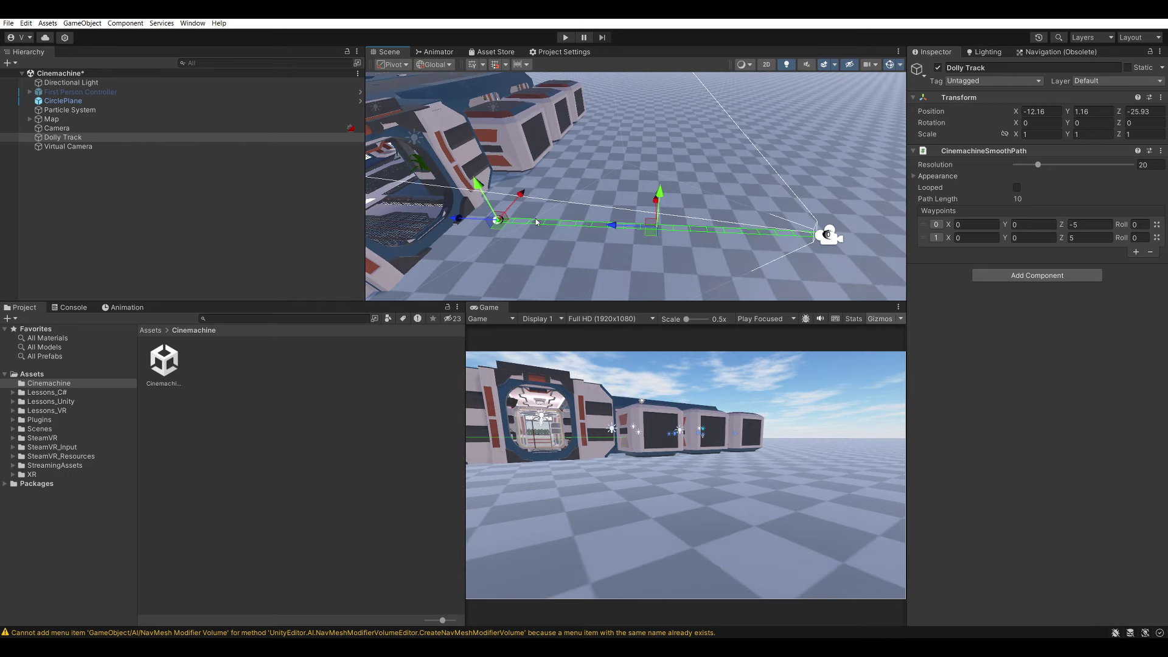
{"action": "left_click_drag", "start_coordinate": [509, 202], "coordinate": [593, 158]}
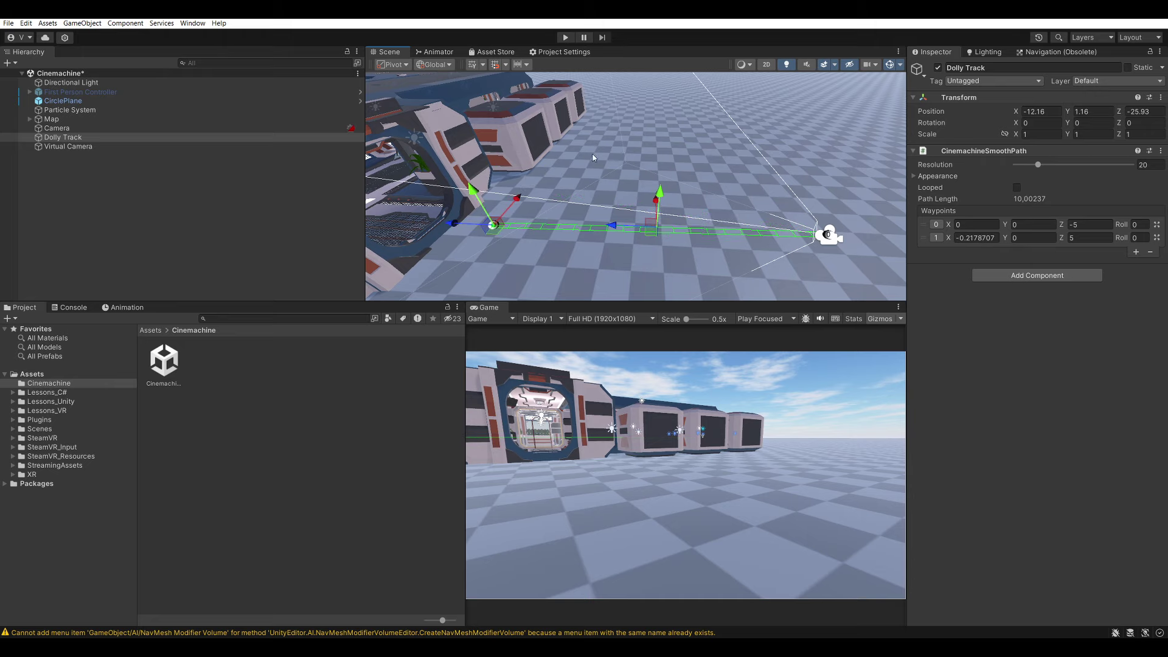
{"action": "key", "text": "ctrl+z"}
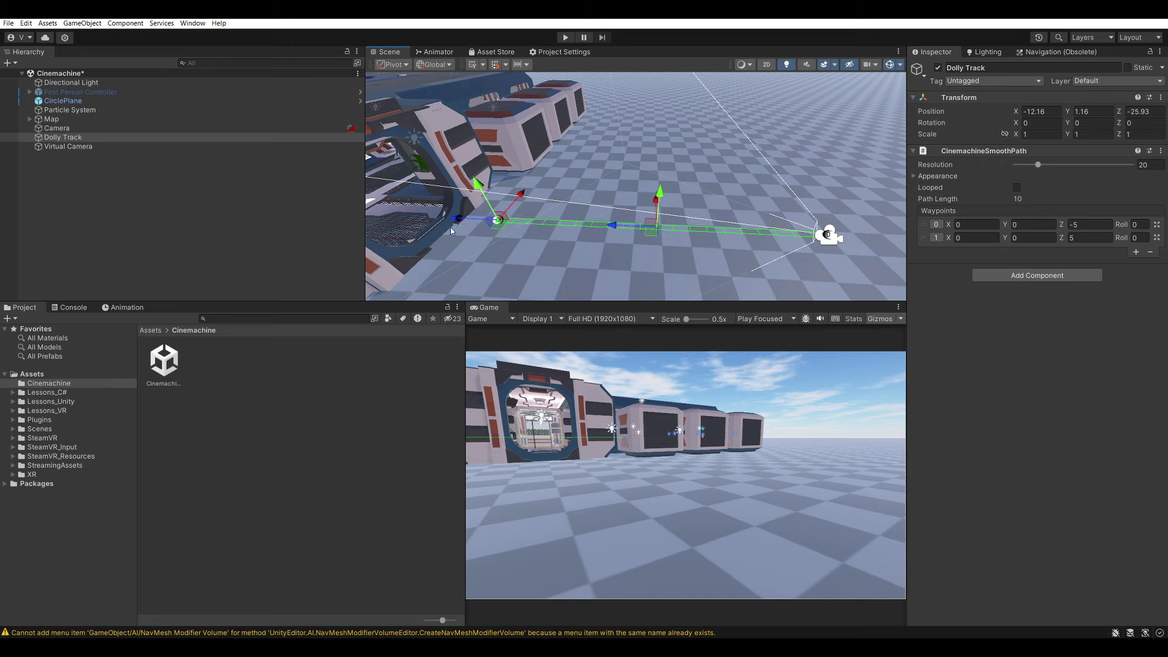
{"action": "mouse_move", "coordinate": [466, 220]}
{"action": "left_mouse_down"}
{"action": "mouse_move", "coordinate": [402, 240]}
{"action": "mouse_move", "coordinate": [615, 192]}
{"action": "mouse_move", "coordinate": [542, 165]}
{"action": "mouse_move", "coordinate": [630, 180]}
{"action": "mouse_move", "coordinate": [659, 209]}
{"action": "left_mouse_up"}
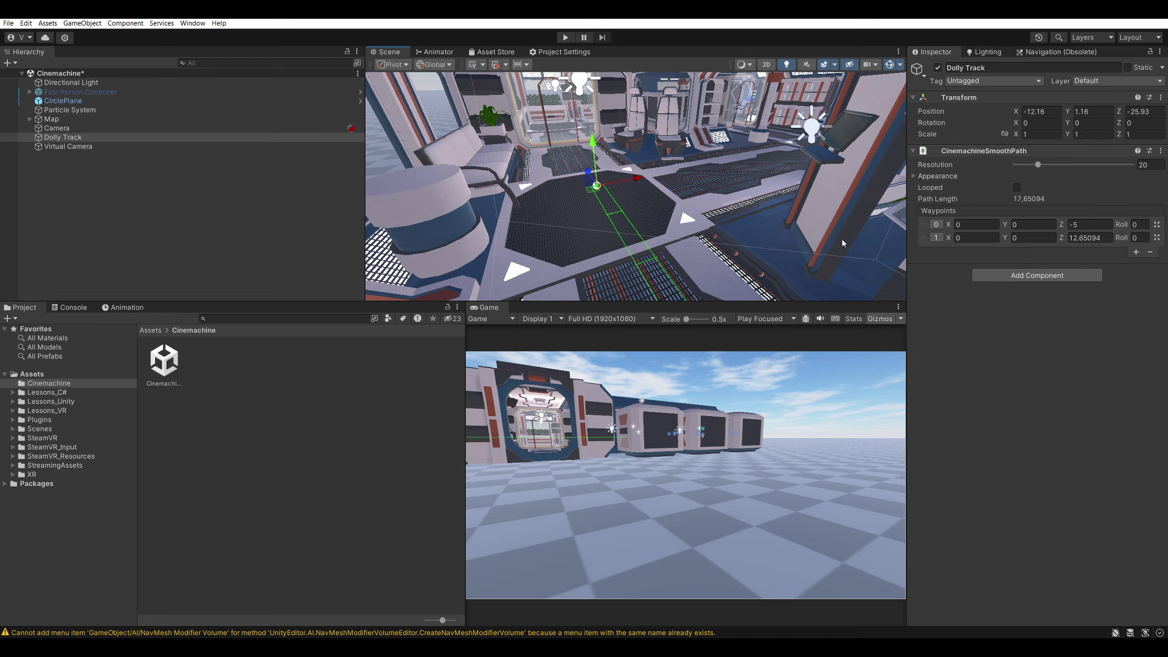
Add a third waypoint and move it to X 3.36, Z 13.80 to curve the path
{"action": "left_click", "coordinate": [1135, 252]}
{"action": "right_click_drag", "start_coordinate": [608, 243], "coordinate": [605, 148]}
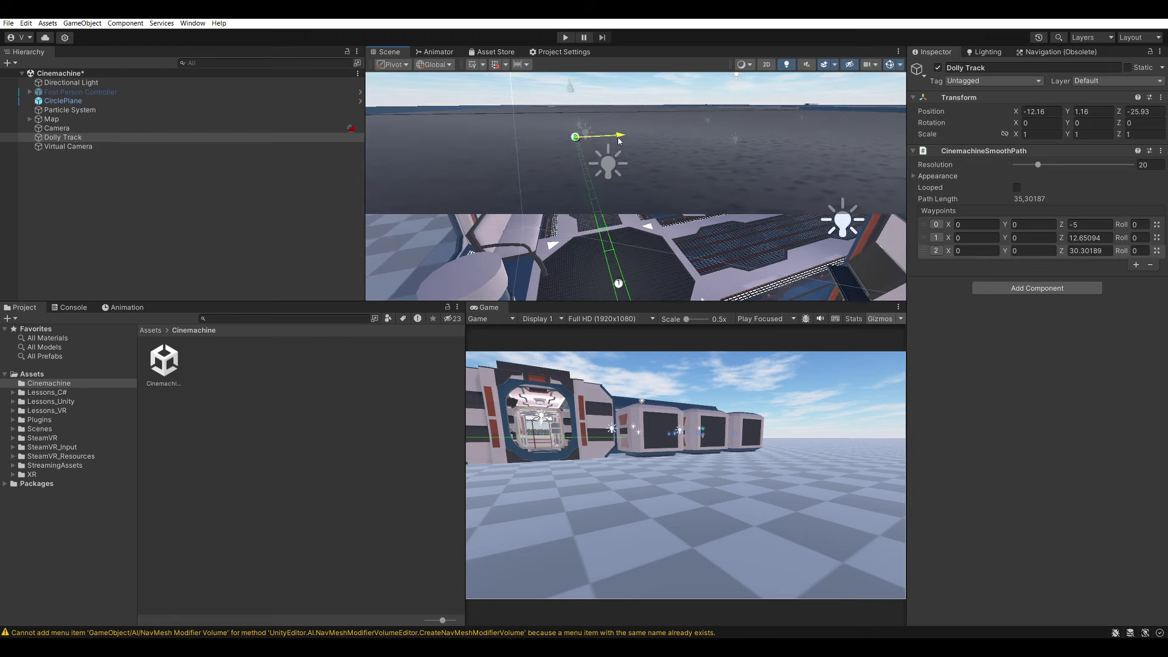
{"action": "mouse_move", "coordinate": [619, 141]}
{"action": "left_mouse_down"}
{"action": "mouse_move", "coordinate": [675, 130]}
{"action": "mouse_move", "coordinate": [757, 220]}
{"action": "left_mouse_up"}
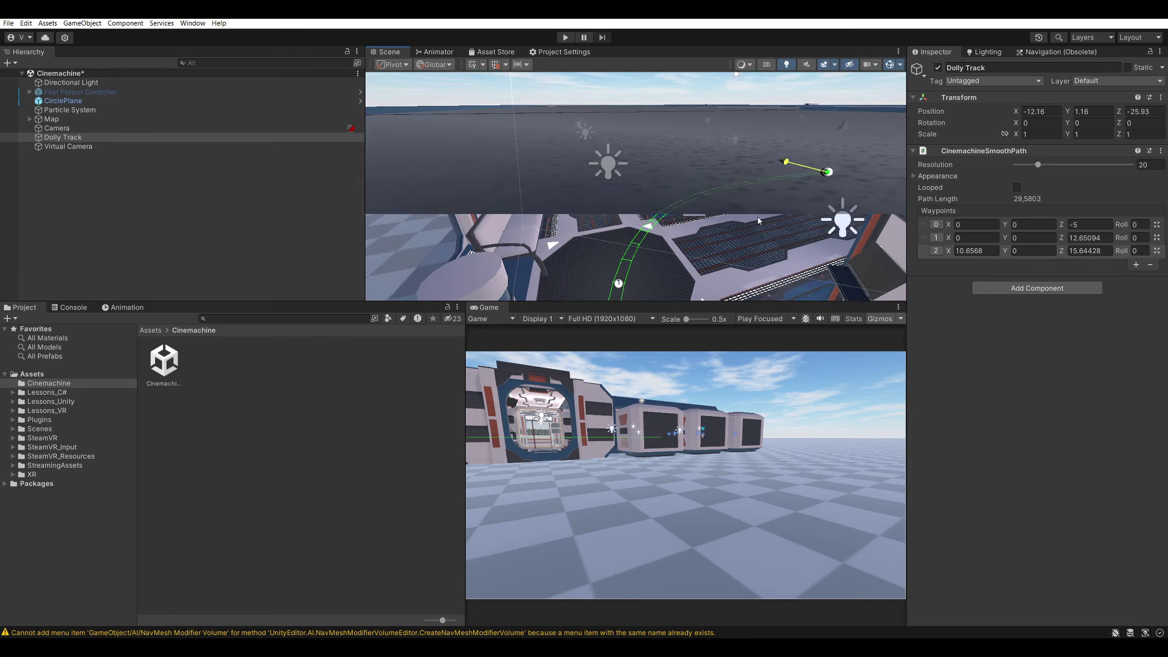
{"action": "left_click", "coordinate": [827, 171]}
{"action": "left_click_drag", "start_coordinate": [827, 172], "coordinate": [767, 233]}
{"action": "right_click_drag", "start_coordinate": [700, 212], "coordinate": [639, 182]}
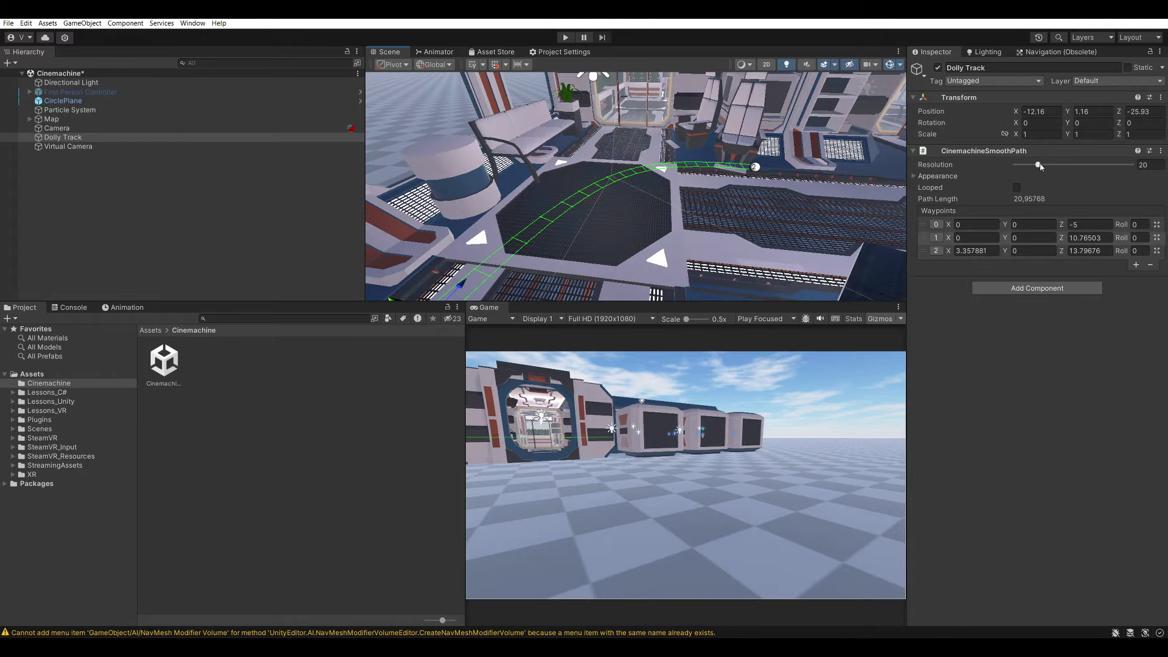
Raise the track Resolution to 35 and leave Looped turned off
{"action": "mouse_move", "coordinate": [1038, 165]}
{"action": "left_mouse_down"}
{"action": "mouse_move", "coordinate": [999, 168]}
{"action": "mouse_move", "coordinate": [1056, 179]}
{"action": "left_mouse_up"}
{"action": "left_click", "coordinate": [1016, 187]}
{"action": "key", "text": "f"}
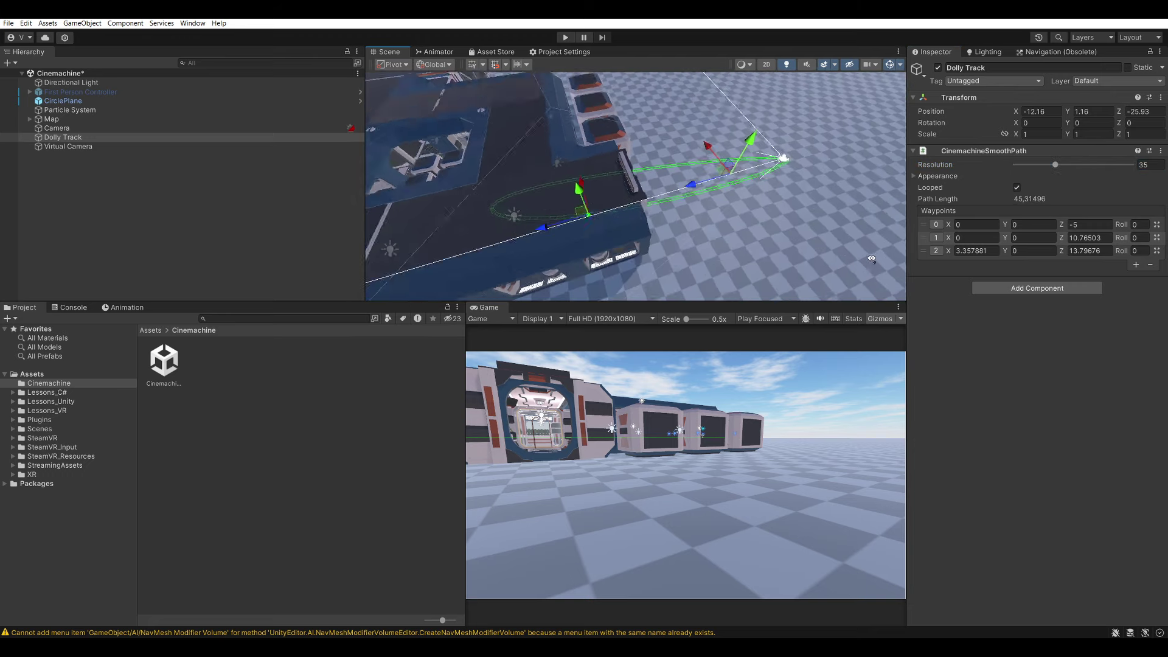
{"action": "left_click", "coordinate": [1017, 188]}
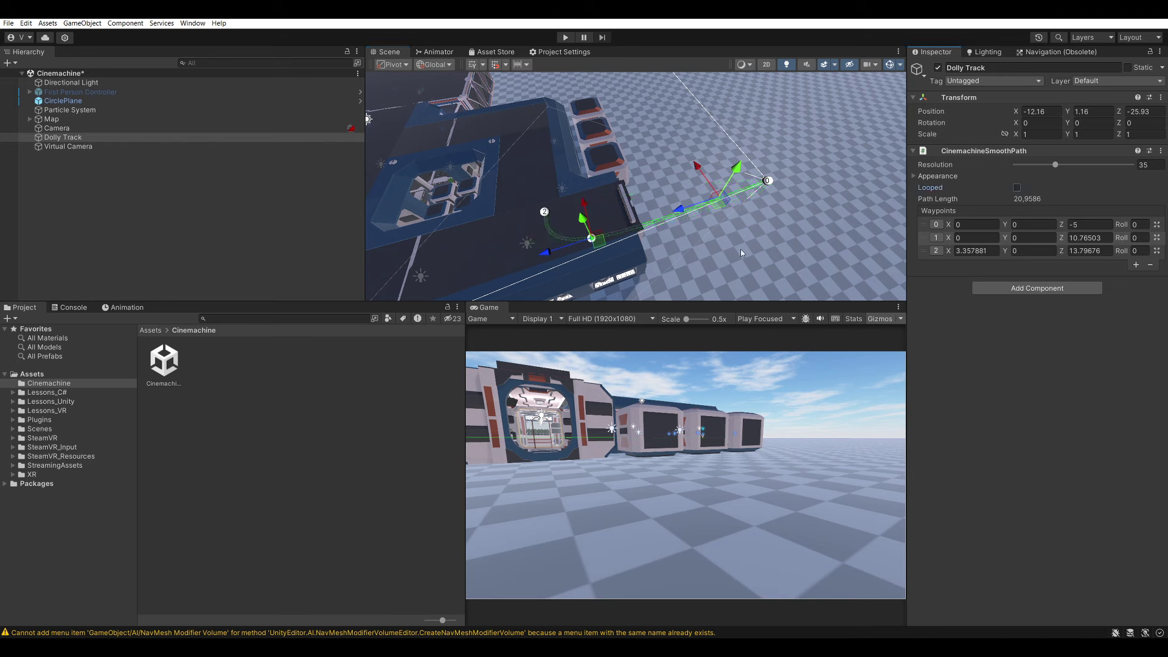
{"action": "left_click_drag", "start_coordinate": [739, 250], "coordinate": [653, 205], "text": "alt"}
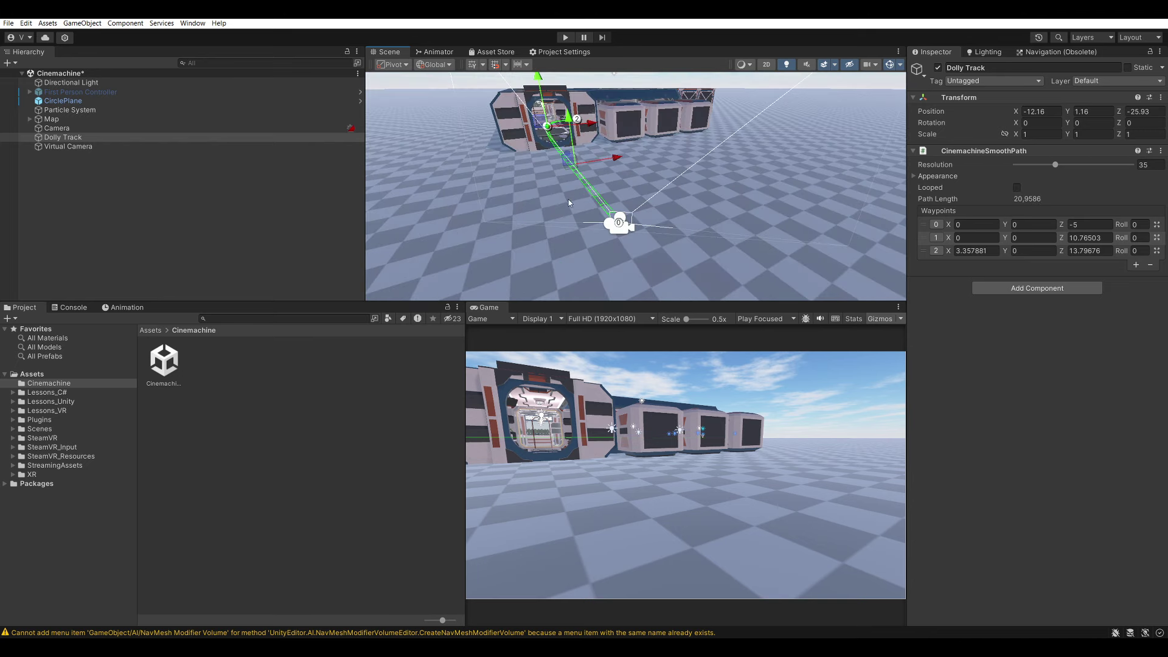
{"action": "left_click", "coordinate": [114, 146]}
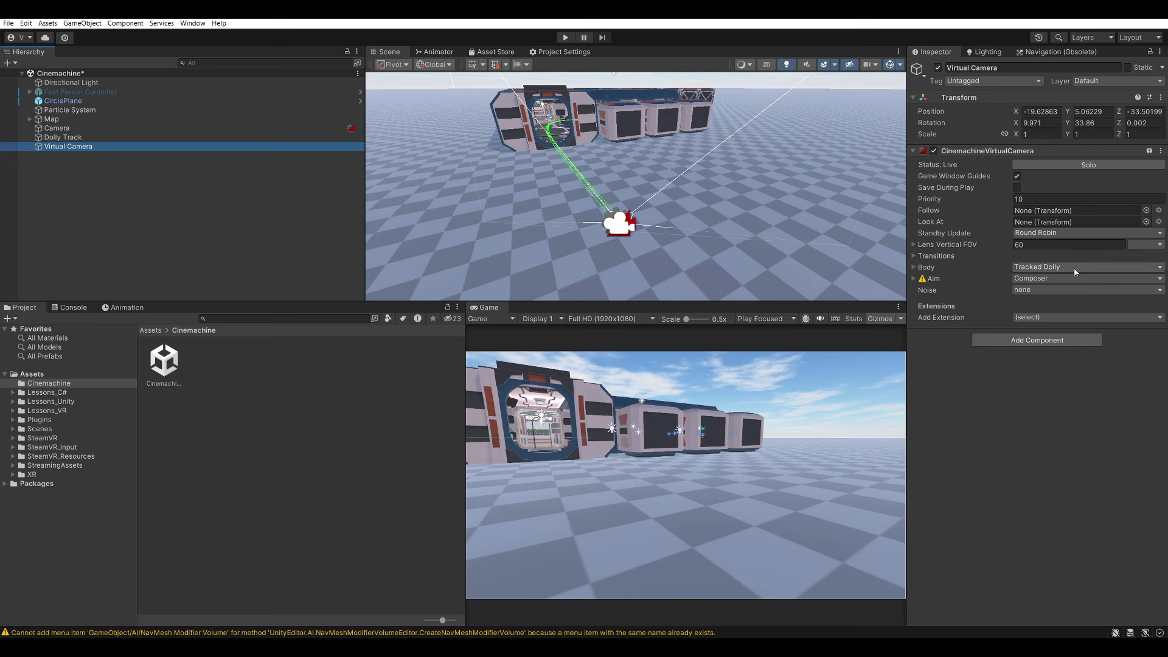
Expand the Tracked Dolly Body settings and try Path Positions 0.55, 0.17, 0.28, ending at 0
{"action": "left_click", "coordinate": [934, 270]}
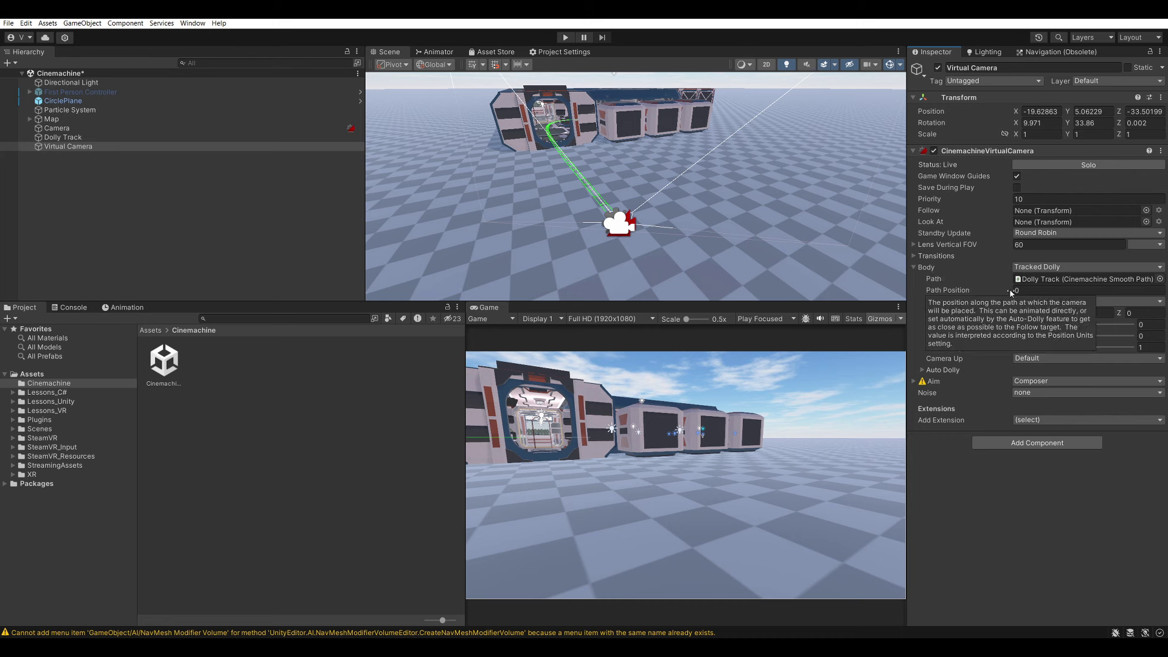
{"action": "mouse_move", "coordinate": [760, 231]}
{"action": "right_mouse_down"}
{"action": "mouse_move", "coordinate": [807, 223]}
{"action": "mouse_move", "coordinate": [551, 180]}
{"action": "right_mouse_up"}
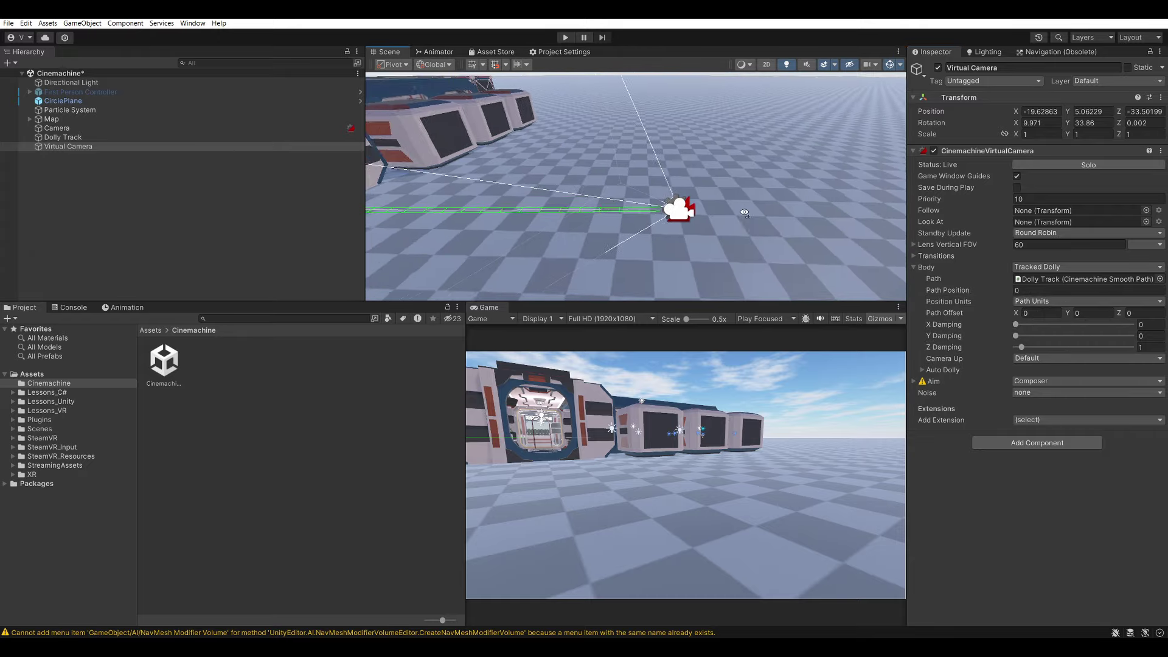
{"action": "left_click", "coordinate": [1021, 290]}
{"action": "type", "text": "0.55"}
{"action": "key", "text": "BackSpace"}
{"action": "key", "text": "BackSpace"}
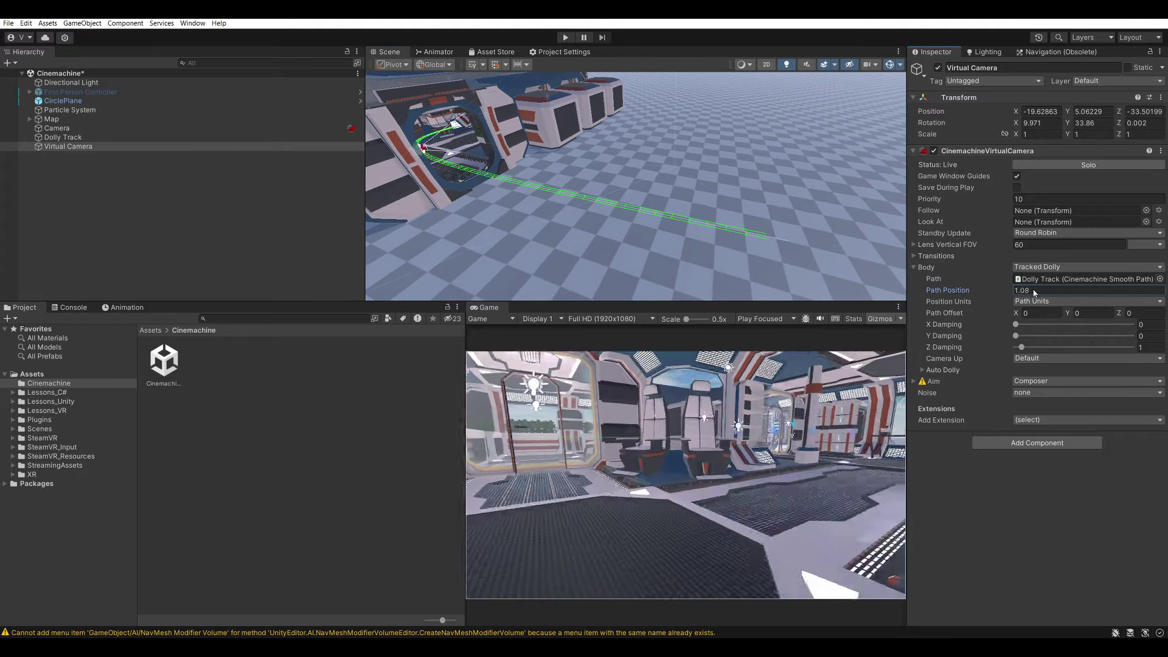
{"action": "type", "text": "17"}
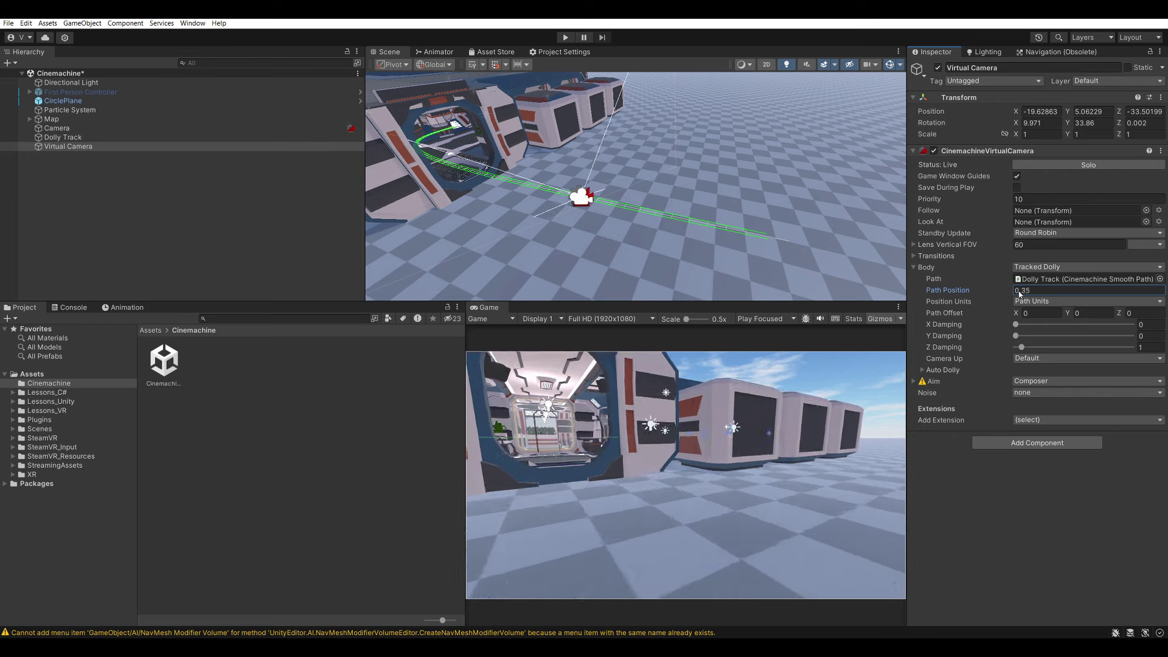
{"action": "key", "text": "BackSpace"}
{"action": "key", "text": "BackSpace"}
{"action": "type", "text": "28"}
{"action": "key", "text": "BackSpace"}
{"action": "key", "text": "BackSpace"}
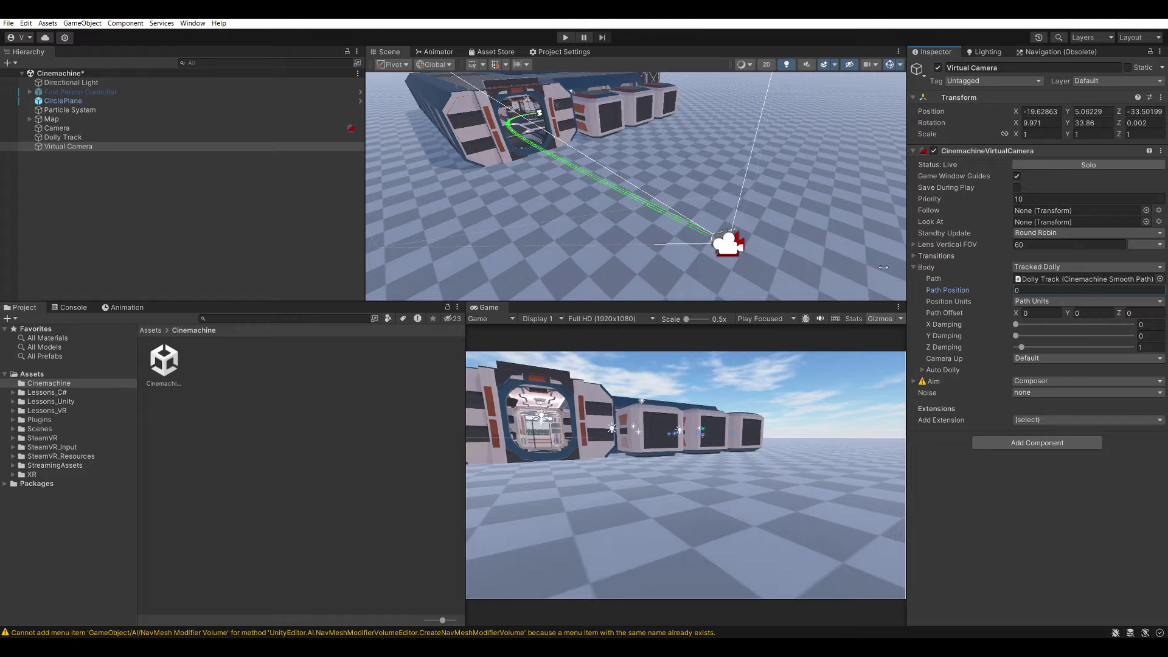
Set the camera's Path Position to 1 with Path Offset 0, 0, 0, facing into the station
{"action": "mouse_move", "coordinate": [883, 268]}
{"action": "right_mouse_down"}
{"action": "mouse_move", "coordinate": [768, 216]}
{"action": "mouse_move", "coordinate": [773, 189]}
{"action": "right_mouse_up"}
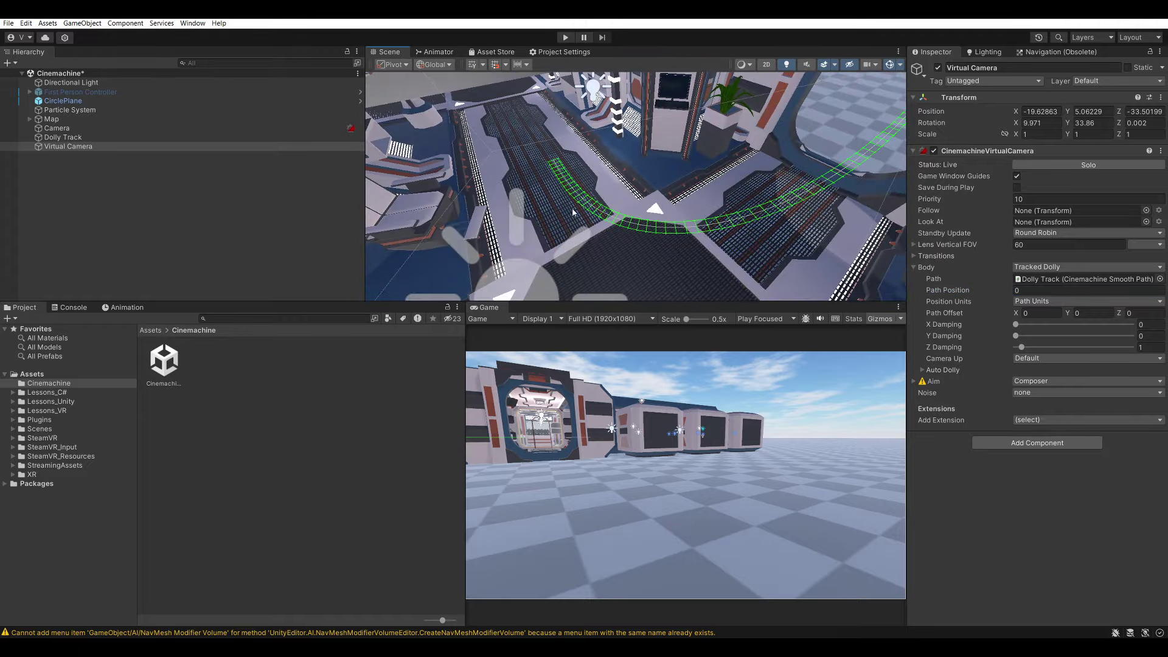
{"action": "right_click_drag", "start_coordinate": [573, 212], "coordinate": [791, 117]}
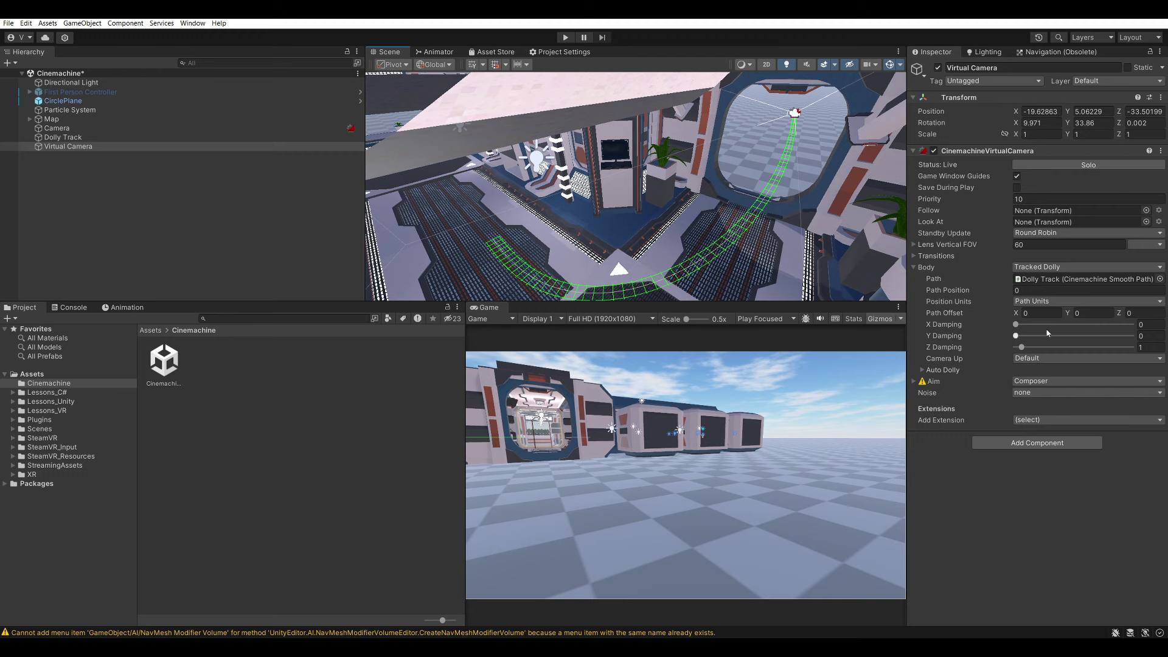
{"action": "left_click", "coordinate": [1031, 291]}
{"action": "type", "text": "3"}
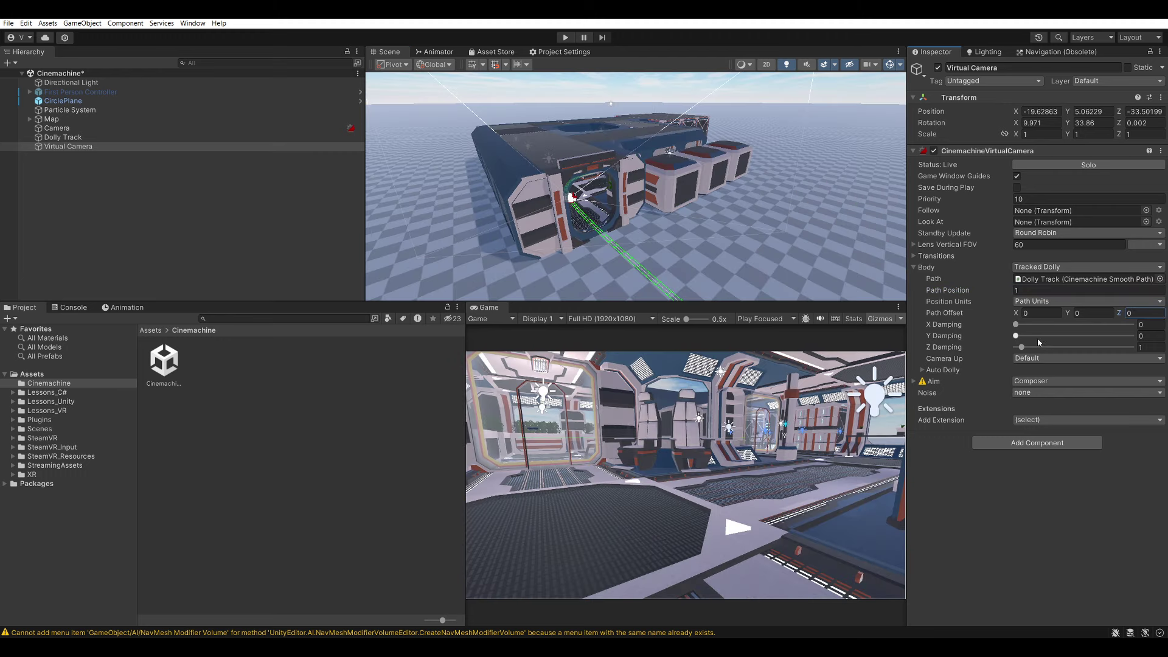
{"action": "left_click_drag", "start_coordinate": [1067, 313], "coordinate": [1002, 320]}
{"action": "left_click_drag", "start_coordinate": [672, 265], "coordinate": [954, 367], "text": "alt"}
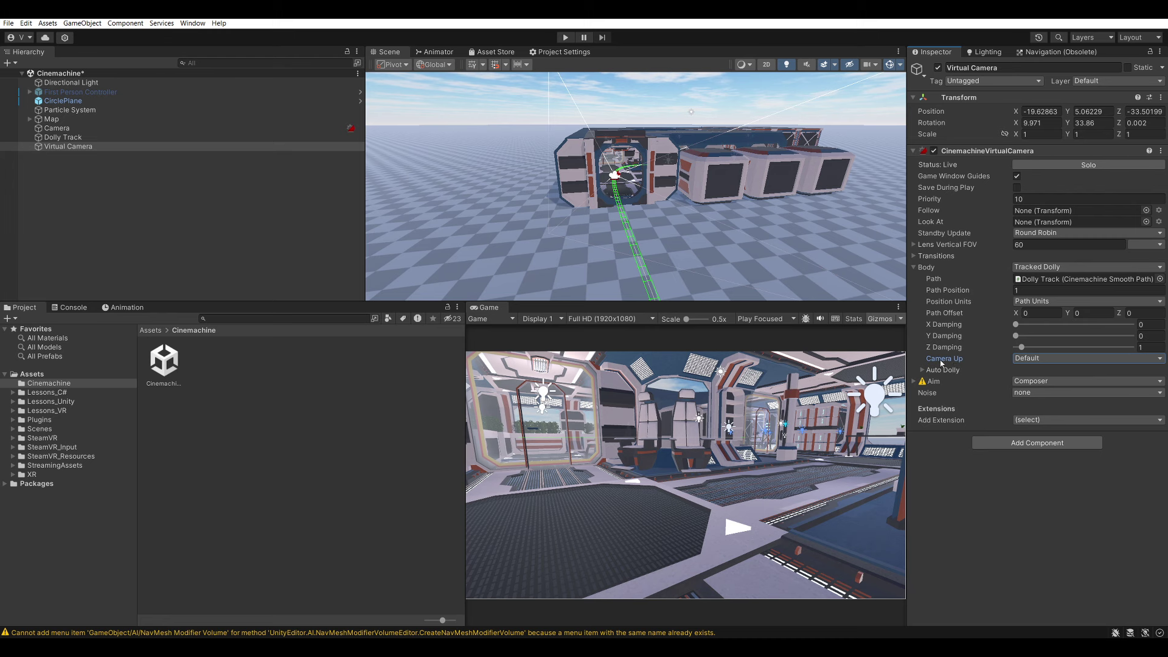
Set Camera Up to Path and slide the camera to path position 1.38
{"action": "left_click", "coordinate": [1035, 360]}
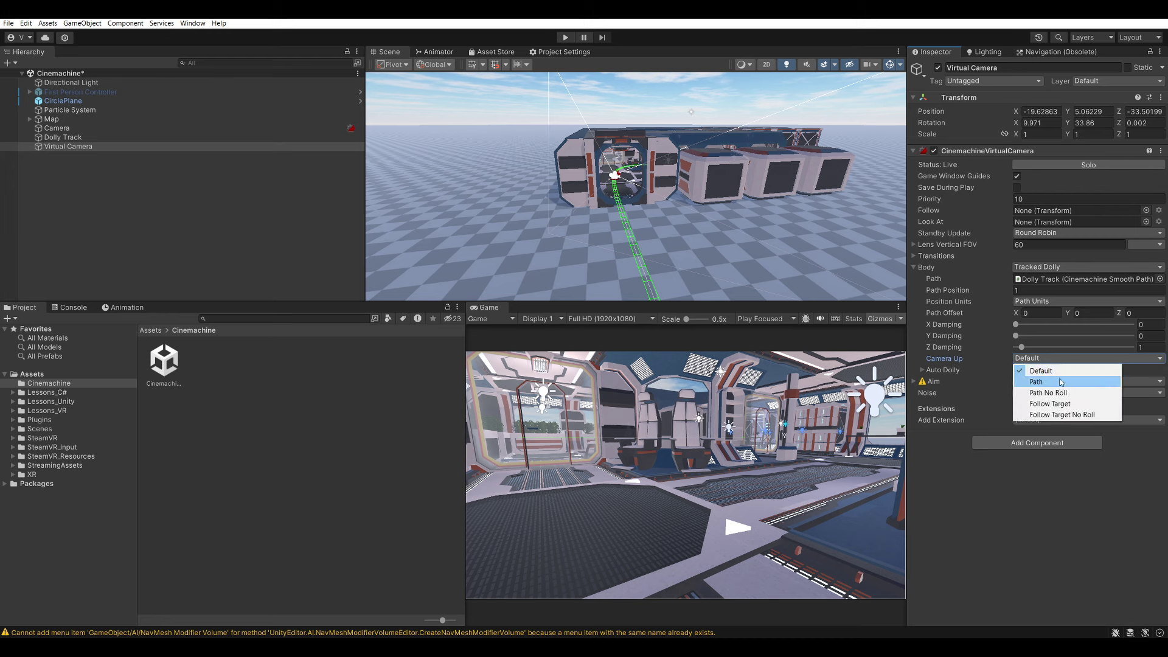
{"action": "left_click", "coordinate": [1004, 363]}
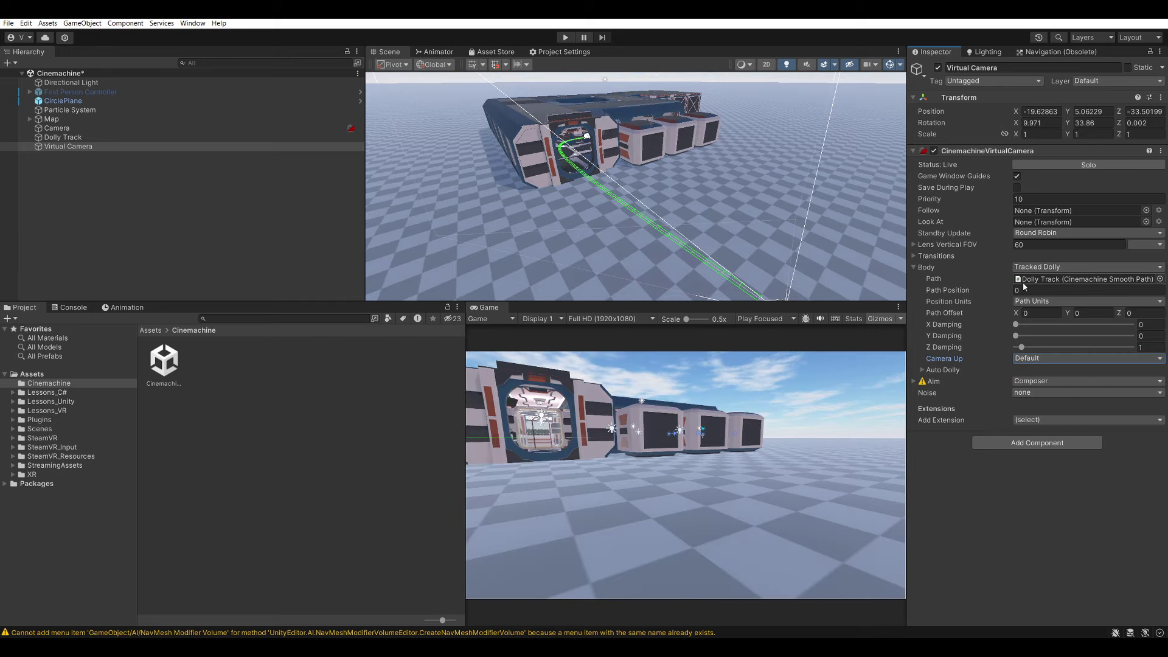
{"action": "left_click_drag", "start_coordinate": [1008, 292], "coordinate": [1046, 336]}
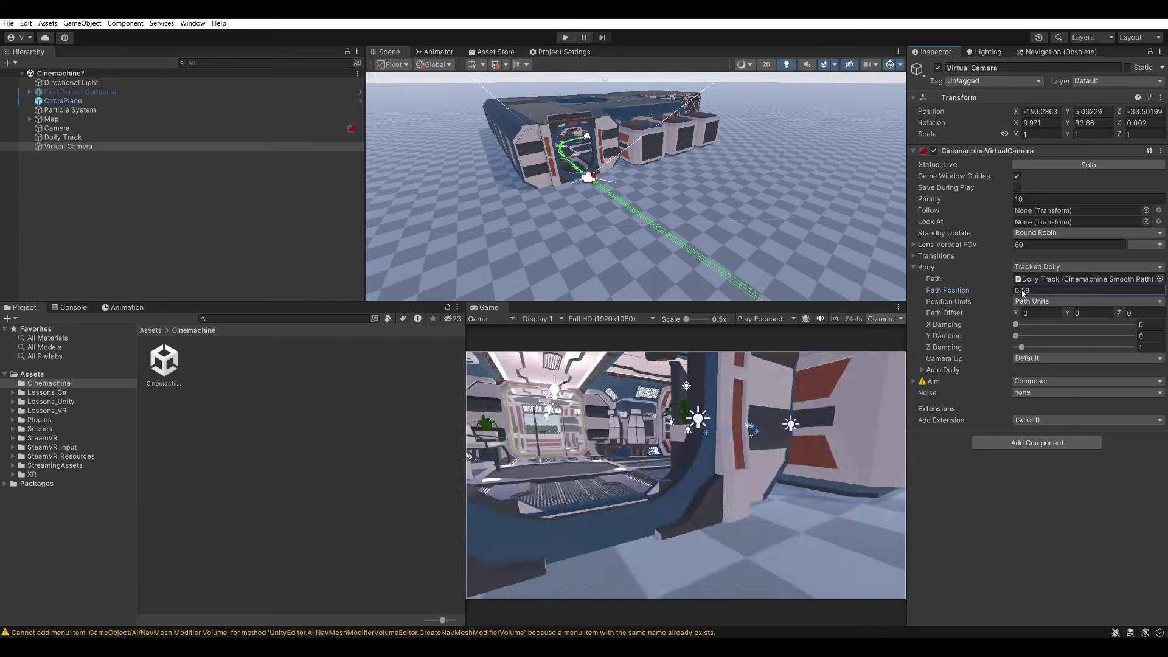
{"action": "left_click", "coordinate": [1037, 358]}
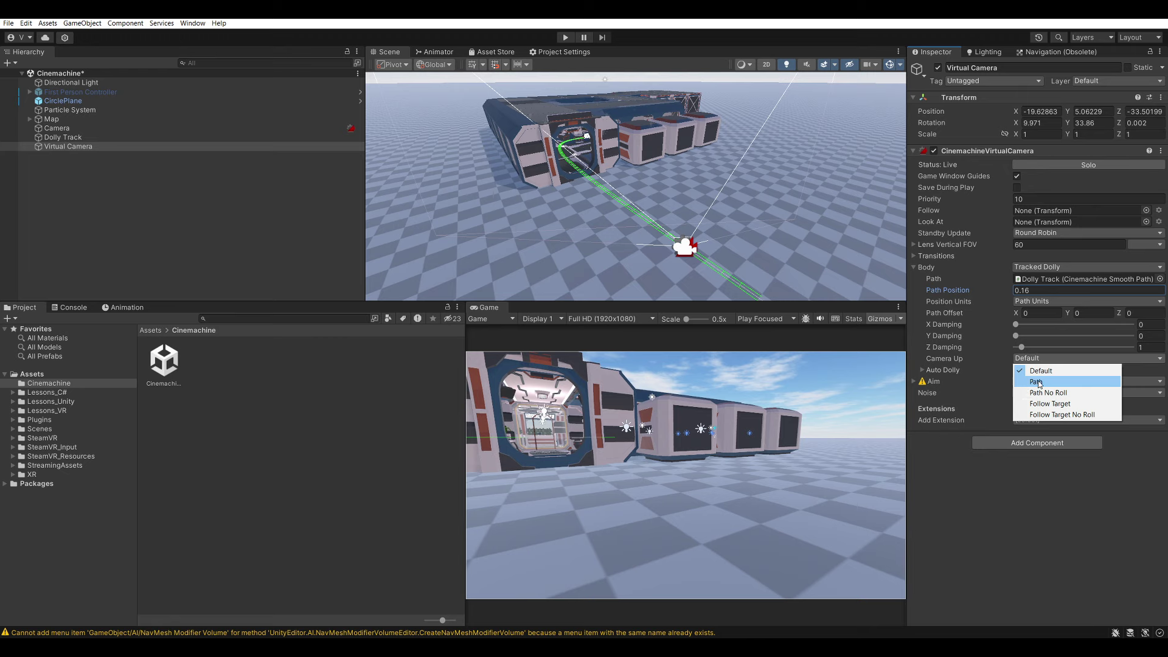
{"action": "left_click", "coordinate": [1037, 381]}
{"action": "left_click_drag", "start_coordinate": [1010, 292], "coordinate": [1044, 294]}
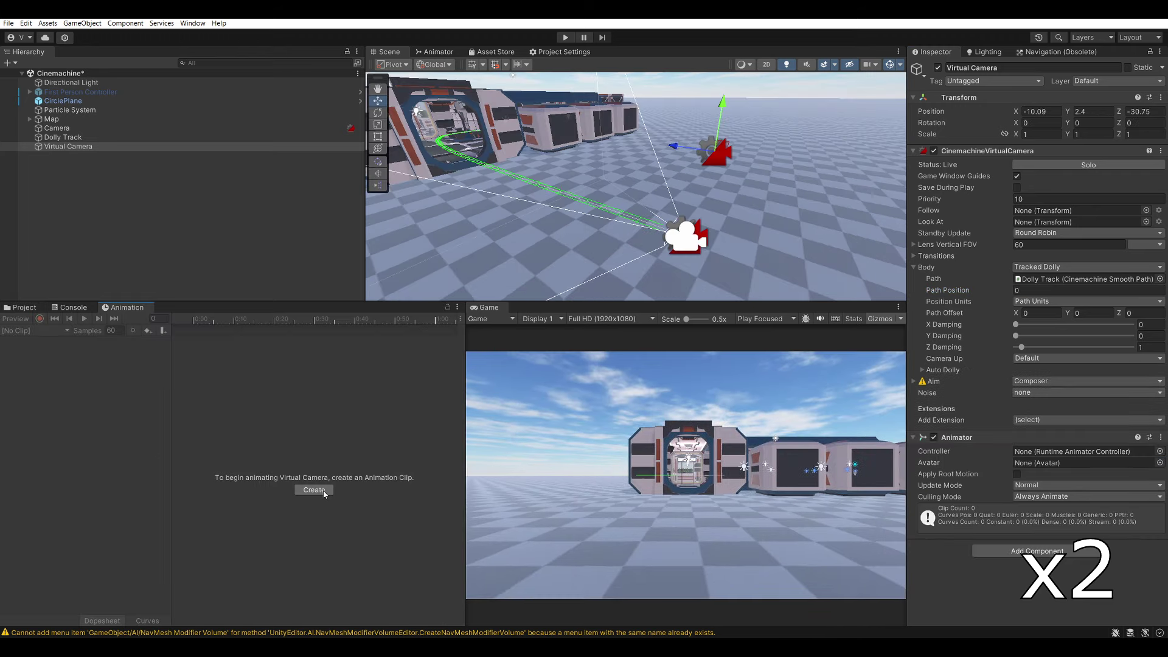
Create a MoveCamera animation clip for the Virtual Camera
{"action": "left_click", "coordinate": [314, 489]}
{"action": "type", "text": "MoveCa"}
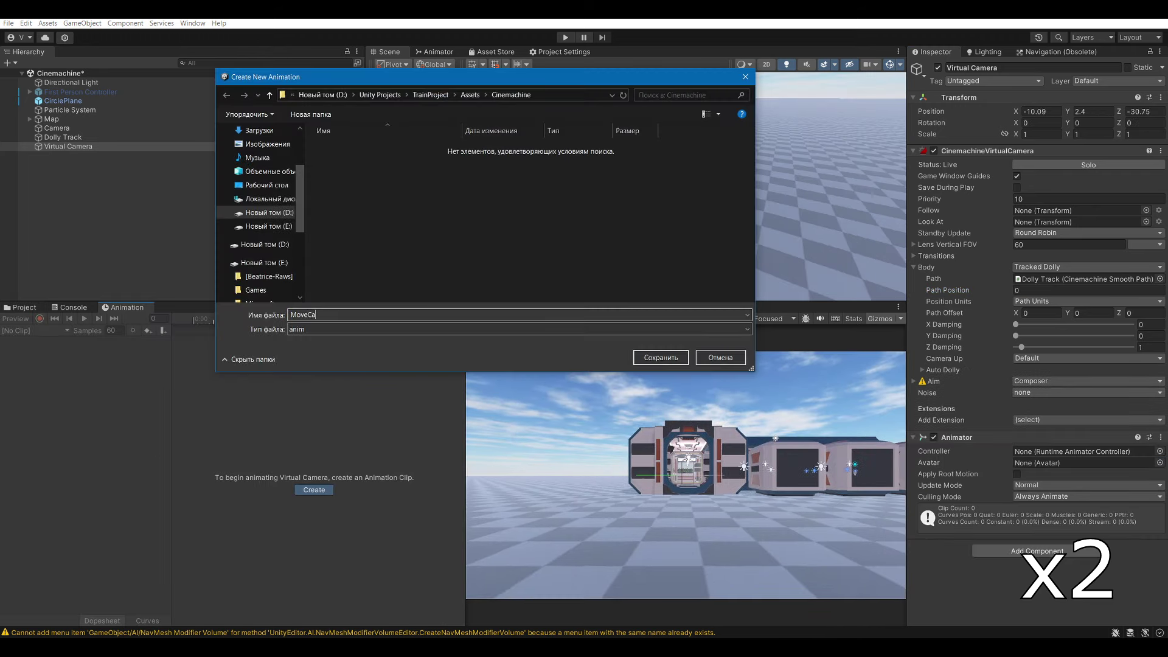
{"action": "type", "text": "mera"}
{"action": "key", "text": "Return"}
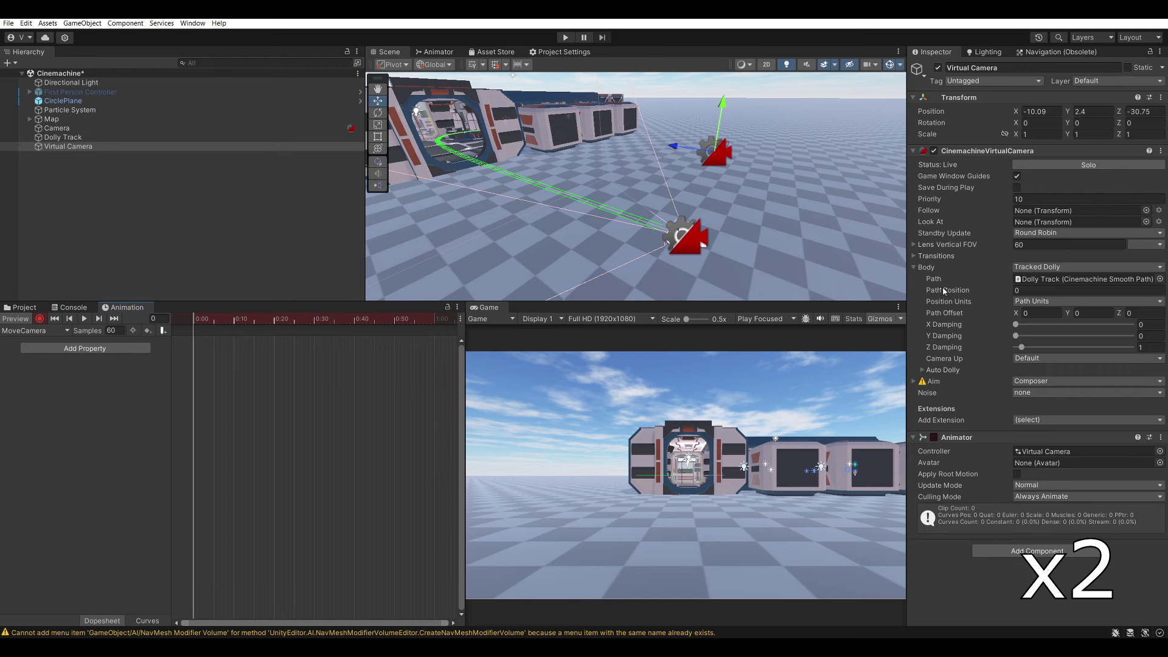
Key Path Position 0 at frame 0 and 2 at frame 300, then preview the move
{"action": "right_click", "coordinate": [944, 290]}
{"action": "left_click", "coordinate": [973, 340]}
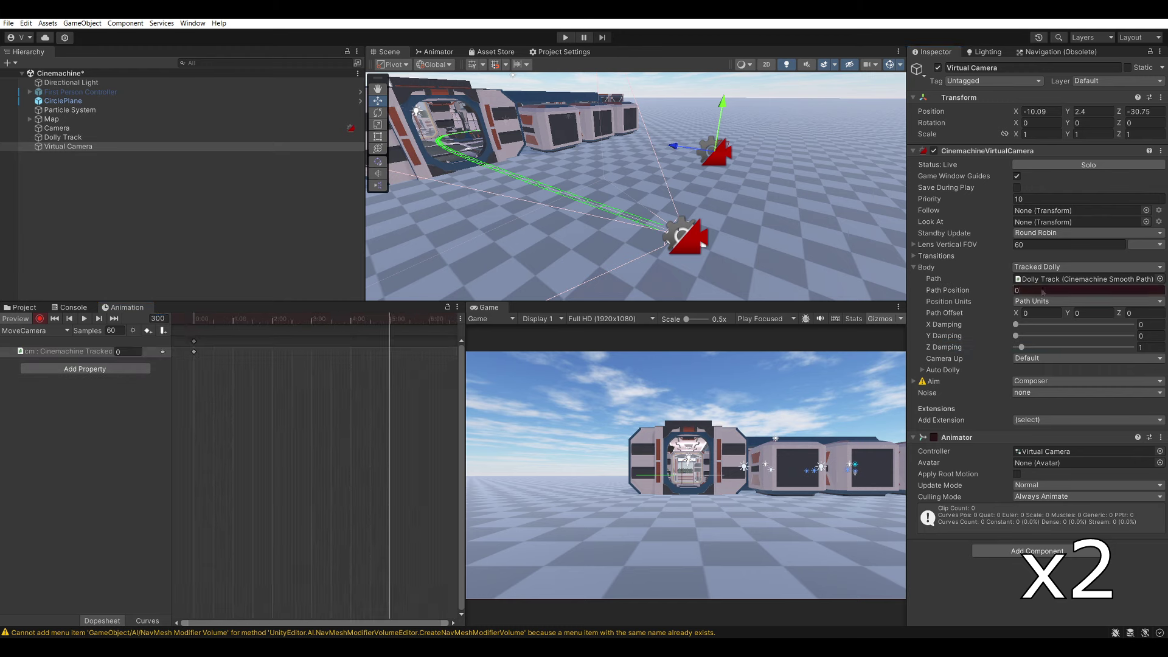
{"action": "type", "text": "2"}
{"action": "key", "text": "Return"}
{"action": "key", "text": "space"}
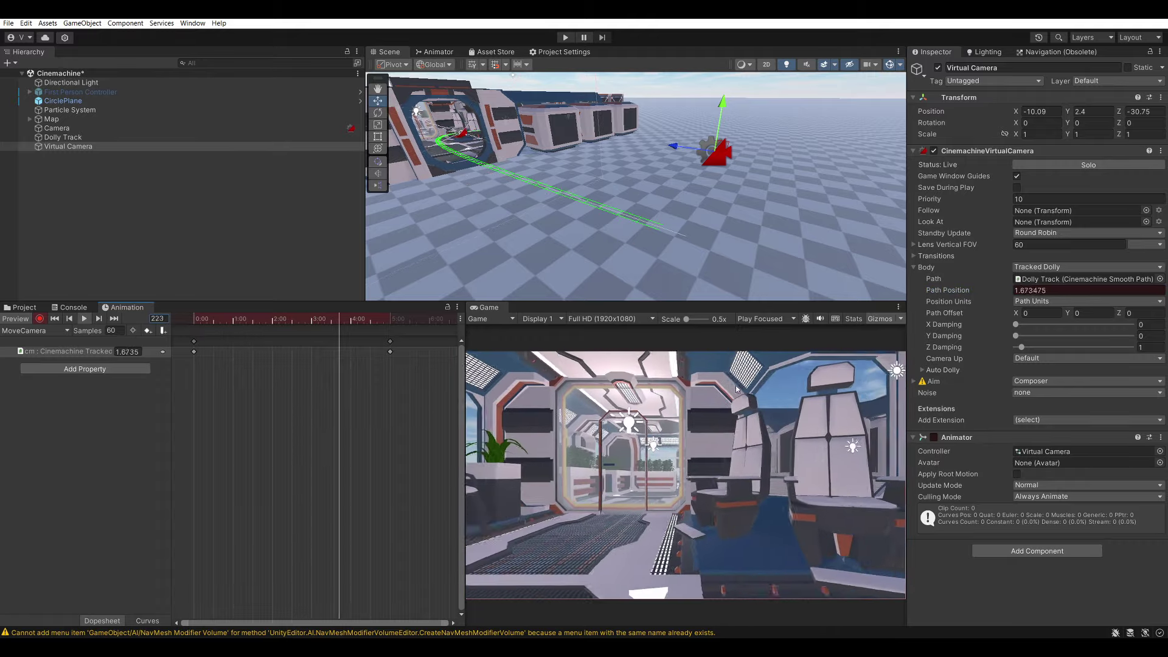
{"action": "left_click", "coordinate": [630, 196]}
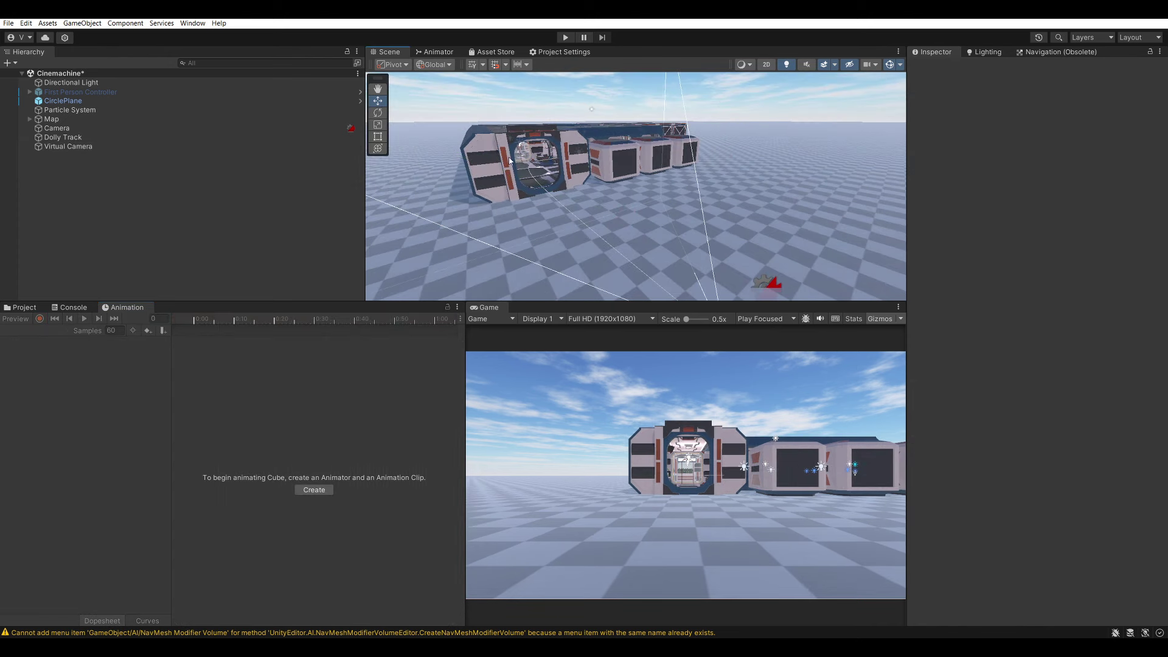
Add a Cube to the scene and reset its Transform to the origin
{"action": "left_click", "coordinate": [82, 23]}
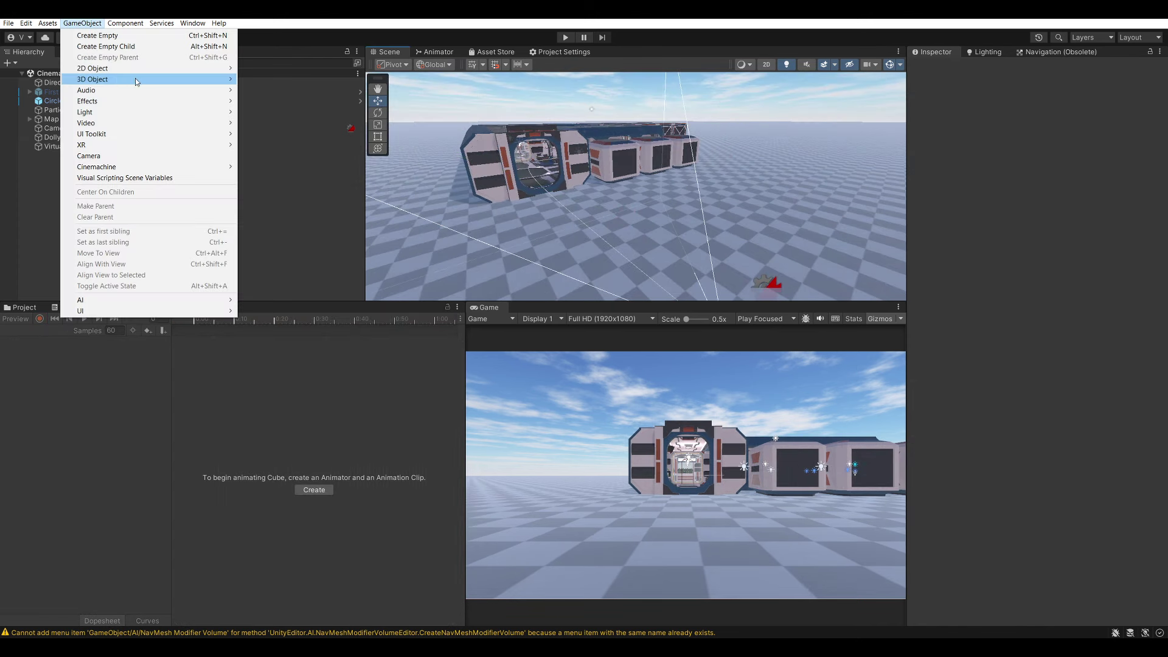
{"action": "mouse_move", "coordinate": [91, 70]}
{"action": "left_click", "coordinate": [260, 79]}
{"action": "right_click", "coordinate": [955, 97]}
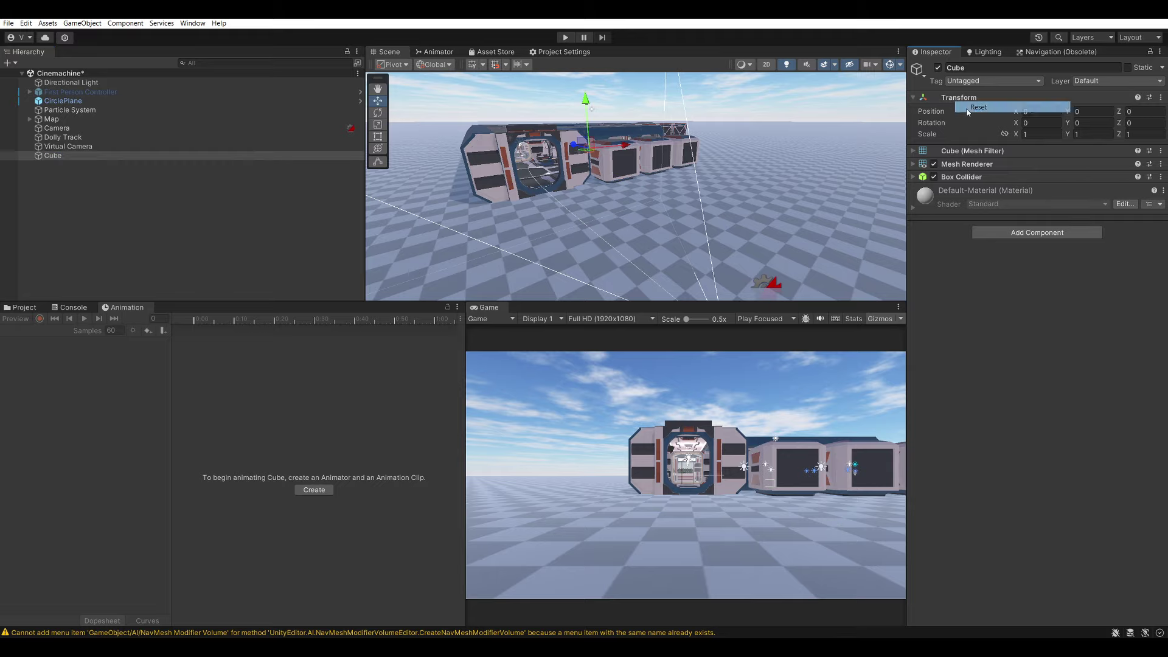
{"action": "left_click", "coordinate": [973, 107]}
{"action": "key", "text": "f"}
Move the Cube inside the station, raised to position -12.03, 1.88, -12.99
{"action": "left_click_drag", "start_coordinate": [635, 182], "coordinate": [648, 207]}
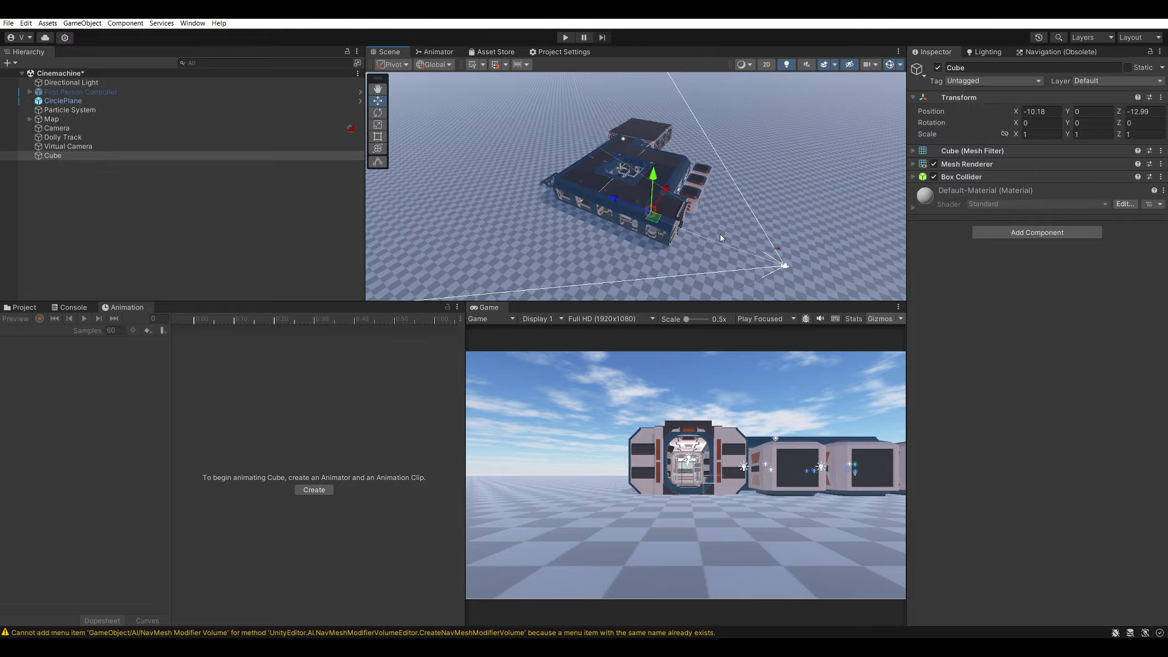
{"action": "mouse_move", "coordinate": [648, 207]}
{"action": "right_mouse_down"}
{"action": "mouse_move", "coordinate": [596, 205]}
{"action": "mouse_move", "coordinate": [626, 182]}
{"action": "right_mouse_up"}
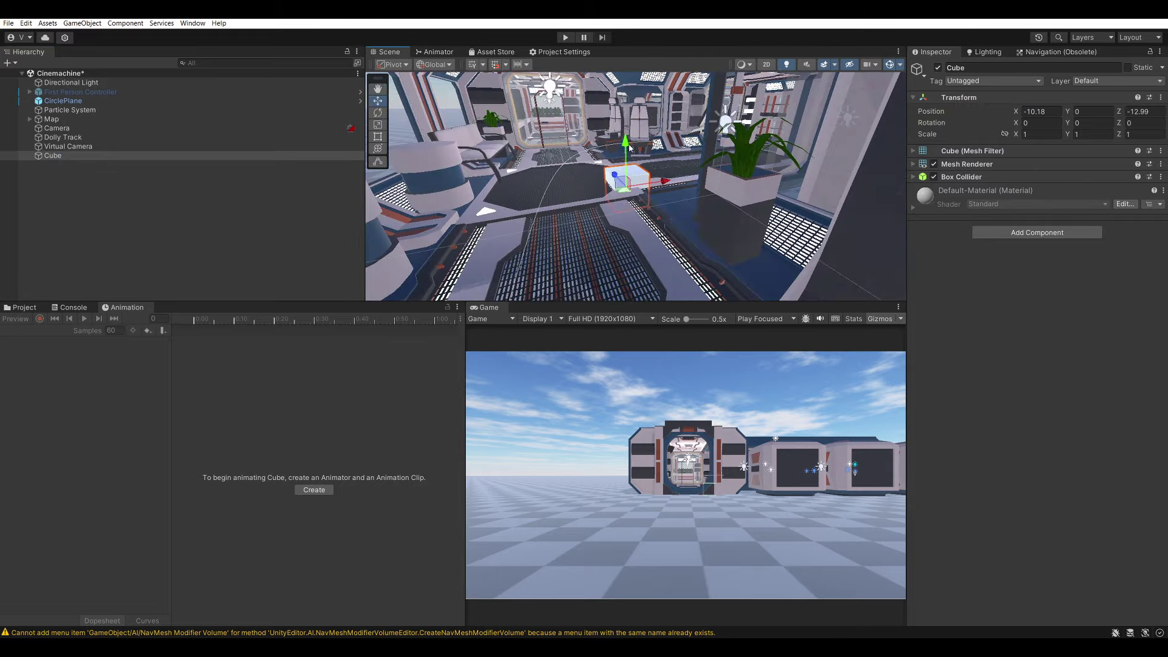
{"action": "mouse_move", "coordinate": [627, 183]}
{"action": "left_mouse_down"}
{"action": "mouse_move", "coordinate": [619, 132]}
{"action": "mouse_move", "coordinate": [577, 133]}
{"action": "left_mouse_up"}
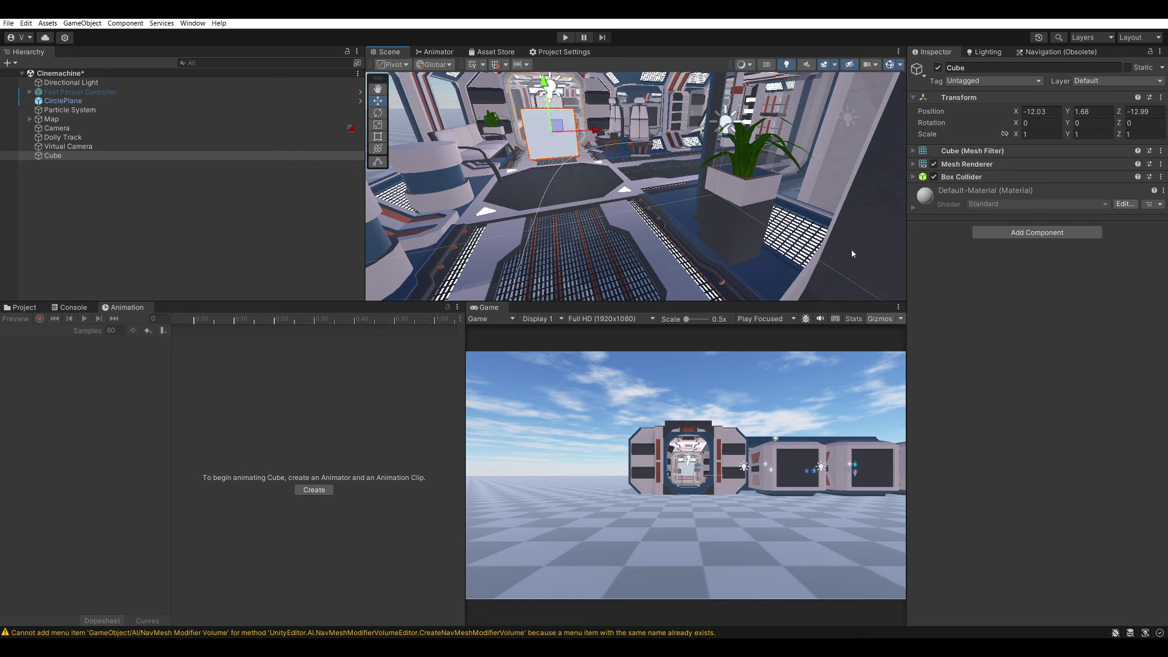
{"action": "right_click_drag", "start_coordinate": [778, 168], "coordinate": [564, 154]}
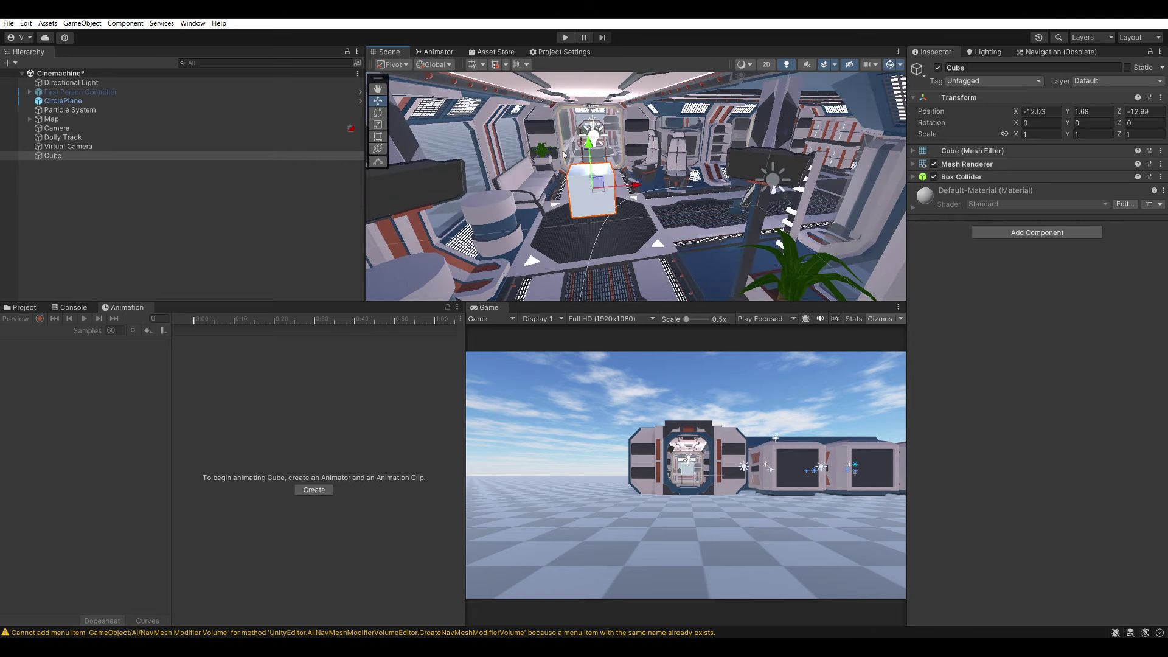
{"action": "left_click", "coordinate": [61, 146]}
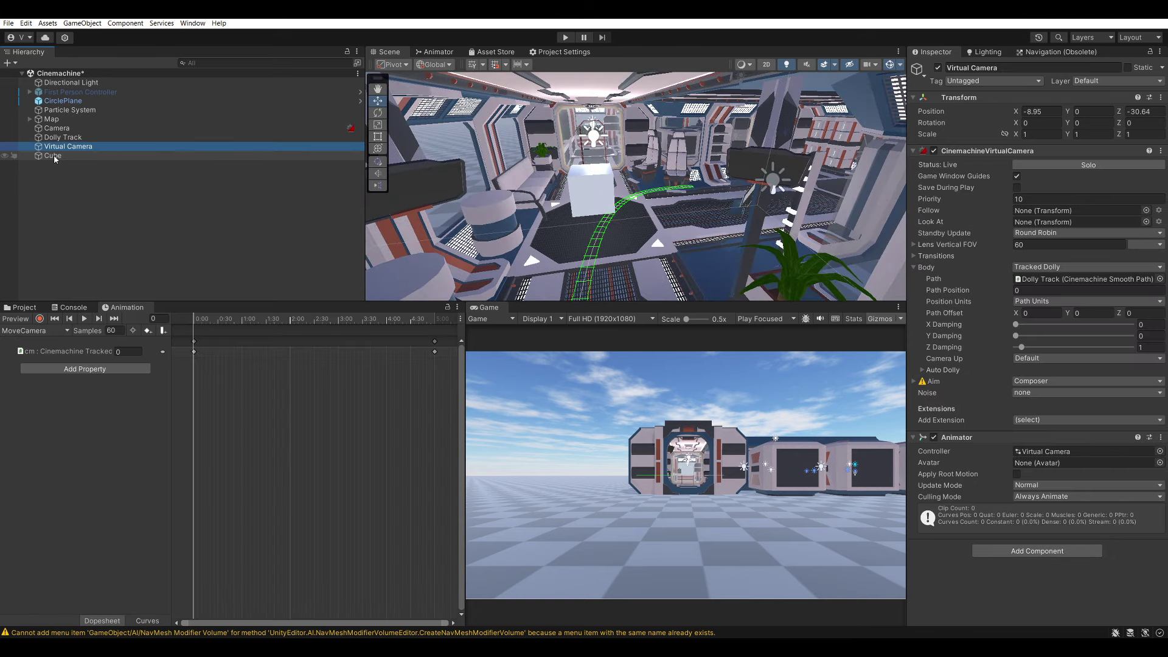
Set the Virtual Camera's Look At to Cube and add an Animator component to the Cube
{"action": "left_click_drag", "start_coordinate": [54, 157], "coordinate": [1028, 223]}
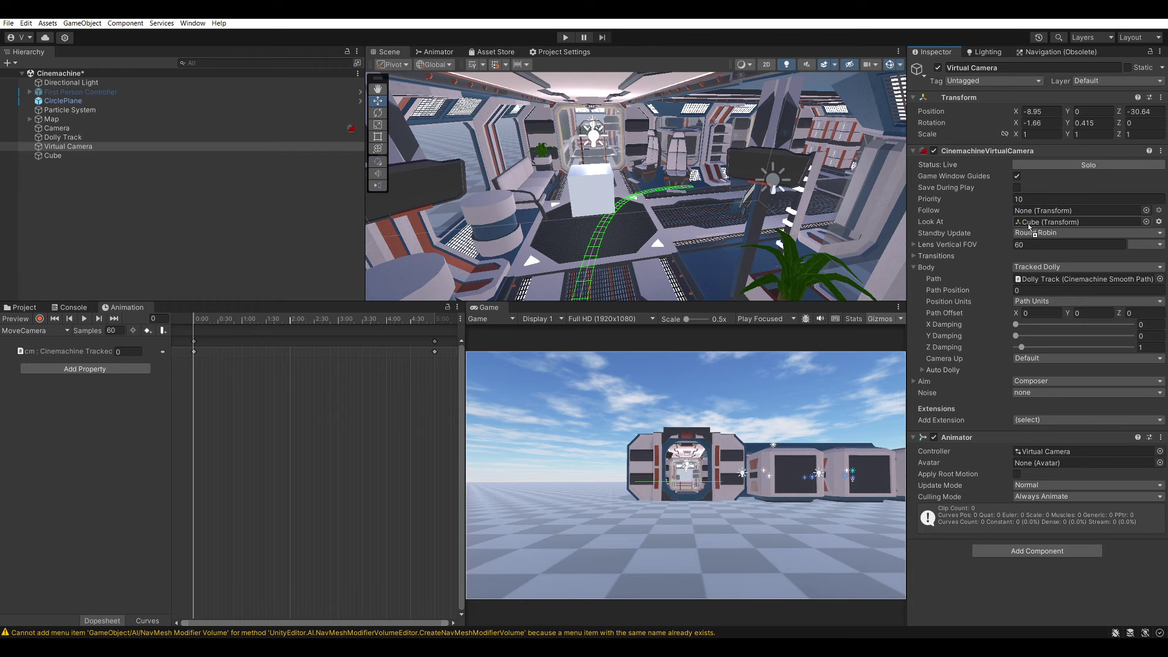
{"action": "left_click", "coordinate": [52, 156]}
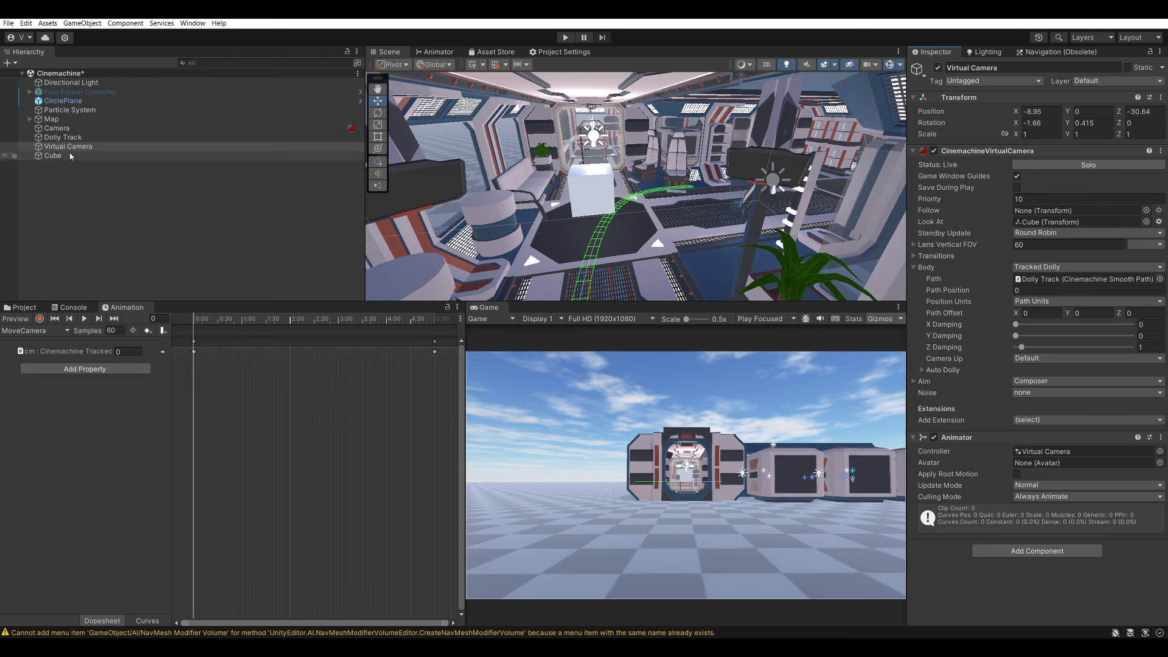
{"action": "left_click", "coordinate": [988, 234]}
{"action": "left_click", "coordinate": [1004, 283]}
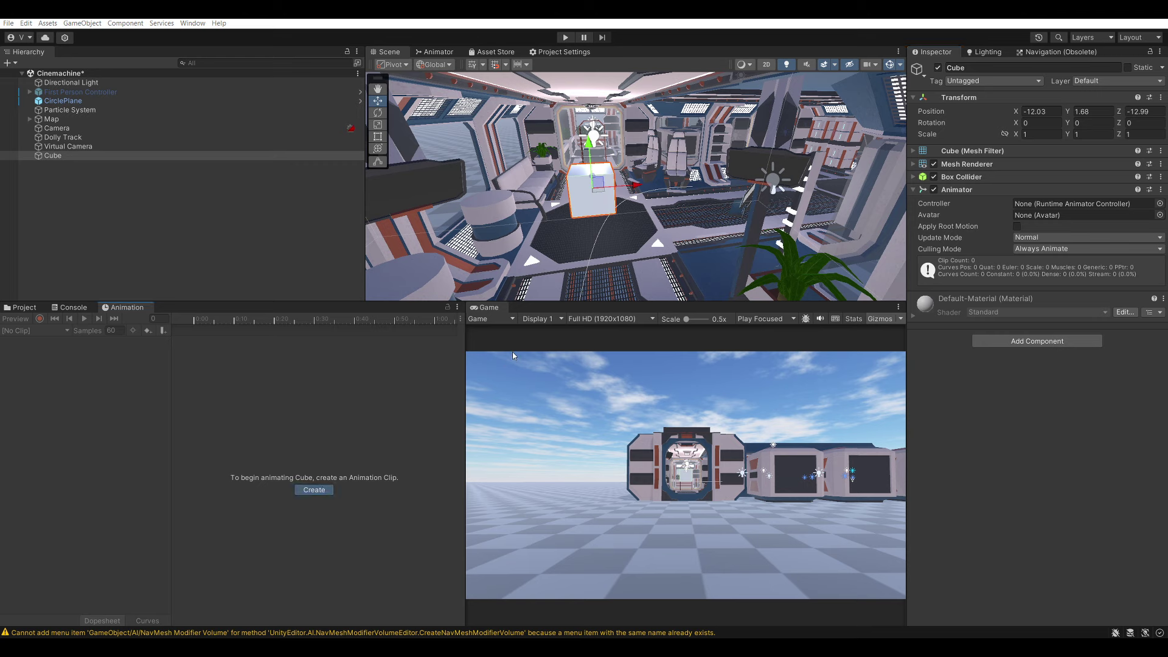
Save the Cube's clip as MoveCube, enable recording, and add a Position keyframe
{"action": "type", "text": "MoveCu"}
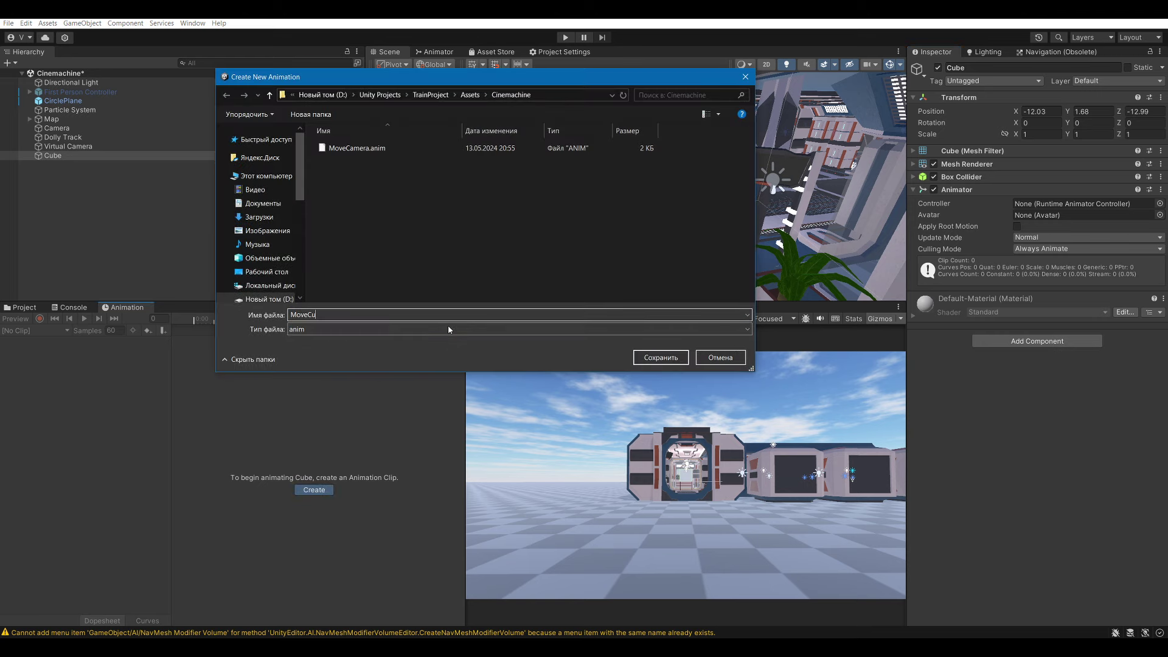
{"action": "type", "text": "be"}
{"action": "key", "text": "Return"}
{"action": "left_click", "coordinate": [40, 318]}
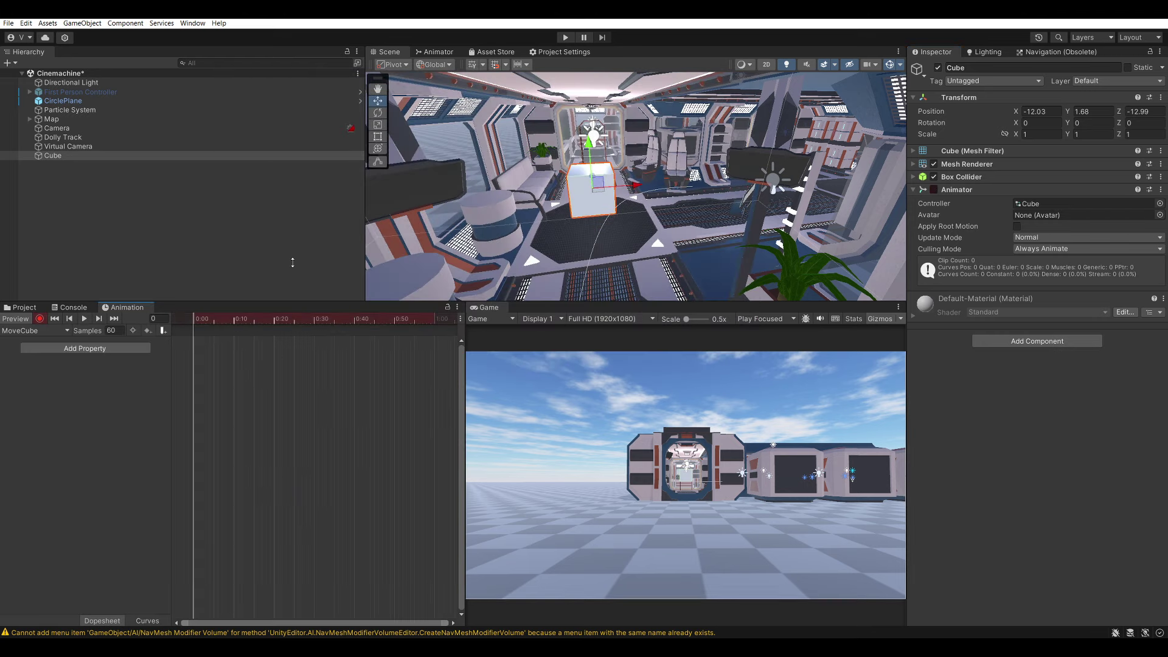
{"action": "right_click", "coordinate": [934, 114]}
{"action": "left_click", "coordinate": [954, 161]}
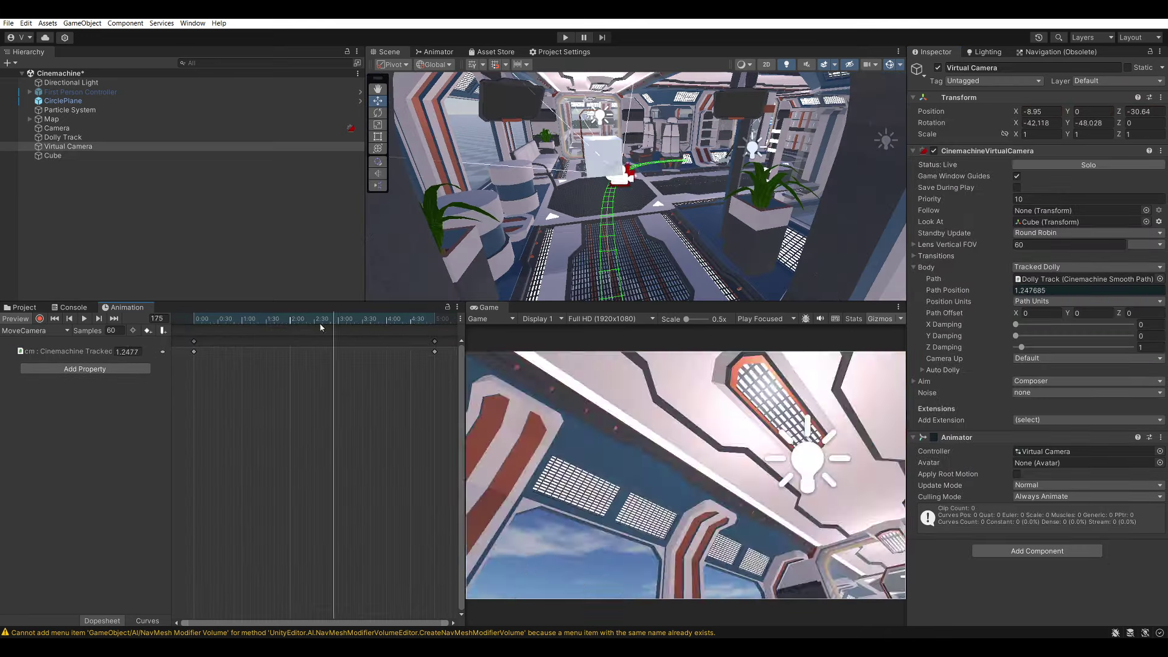
{"action": "left_click_drag", "start_coordinate": [334, 321], "coordinate": [193, 320]}
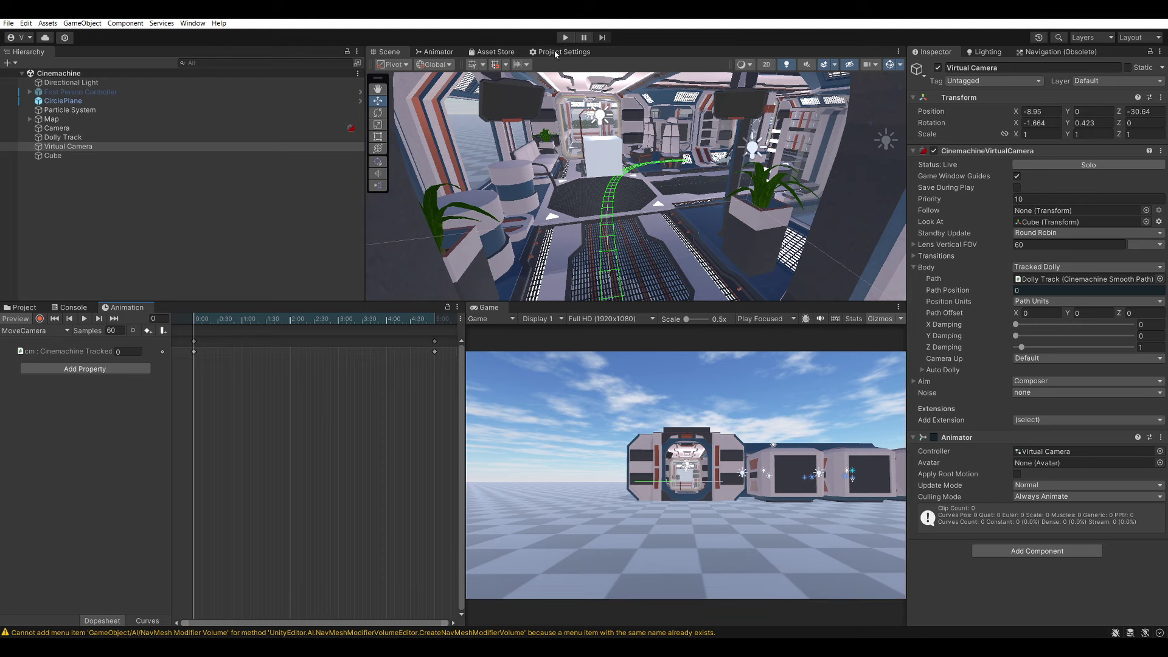
Turn off Loop Time for the MoveCamera and MoveCube animation clips
{"action": "left_click", "coordinate": [23, 307]}
{"action": "left_click", "coordinate": [258, 376]}
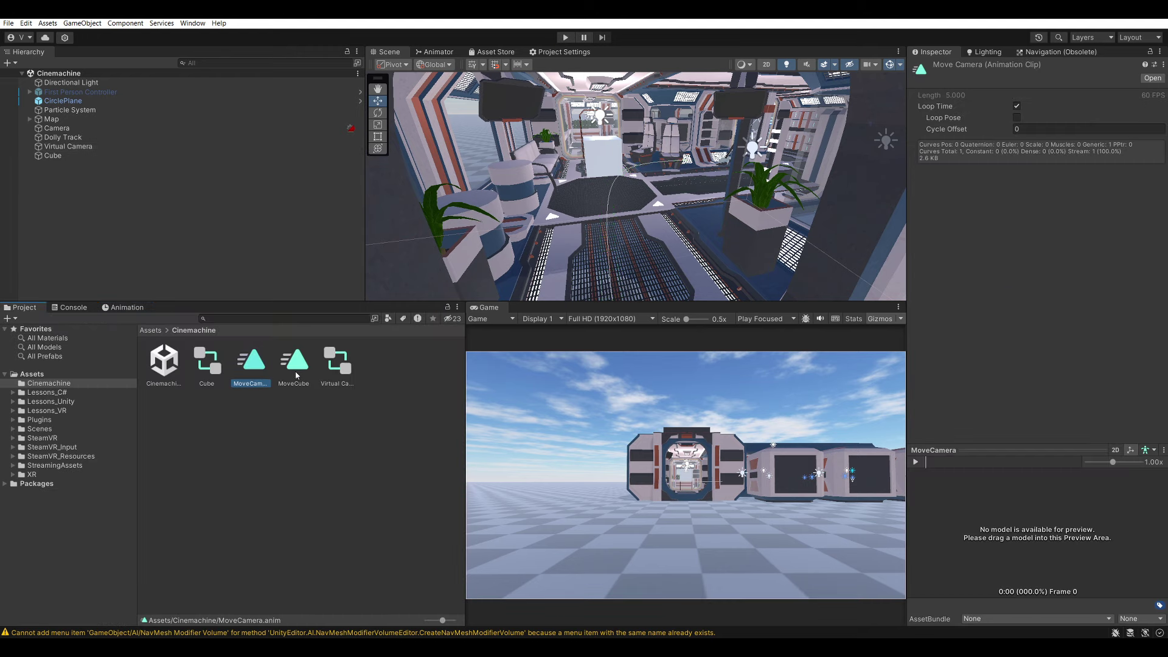
{"action": "left_click", "coordinate": [295, 371], "text": "ctrl"}
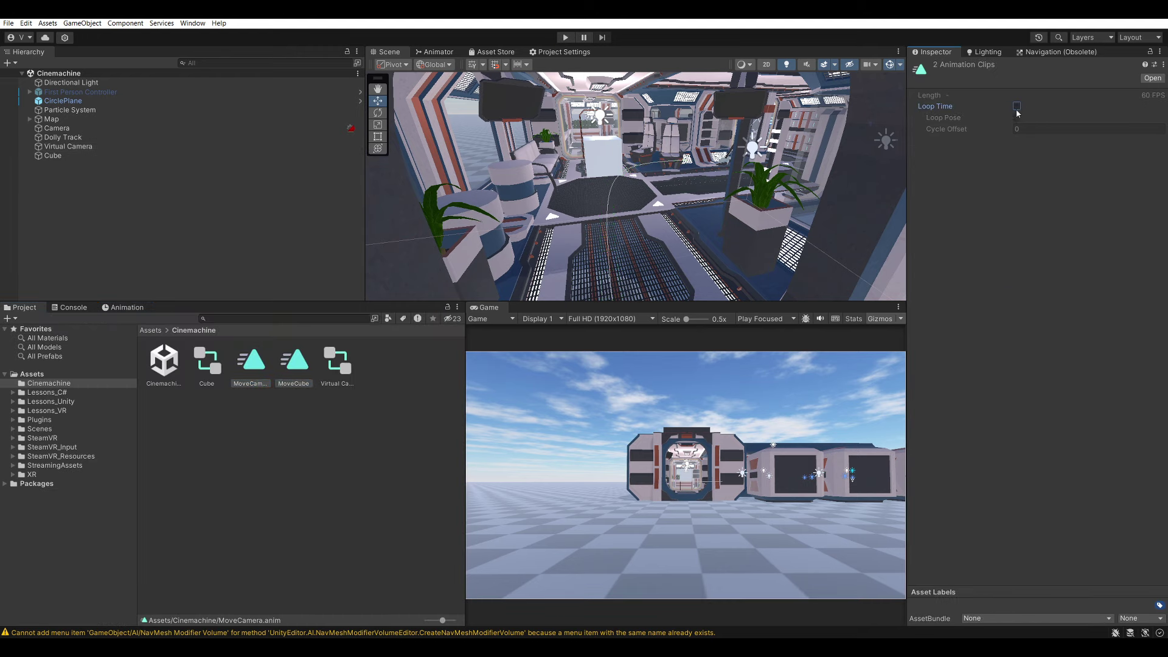
Deactivate the door_3 object and run the scene in Play mode
{"action": "left_click", "coordinate": [624, 176]}
{"action": "left_click", "coordinate": [937, 69]}
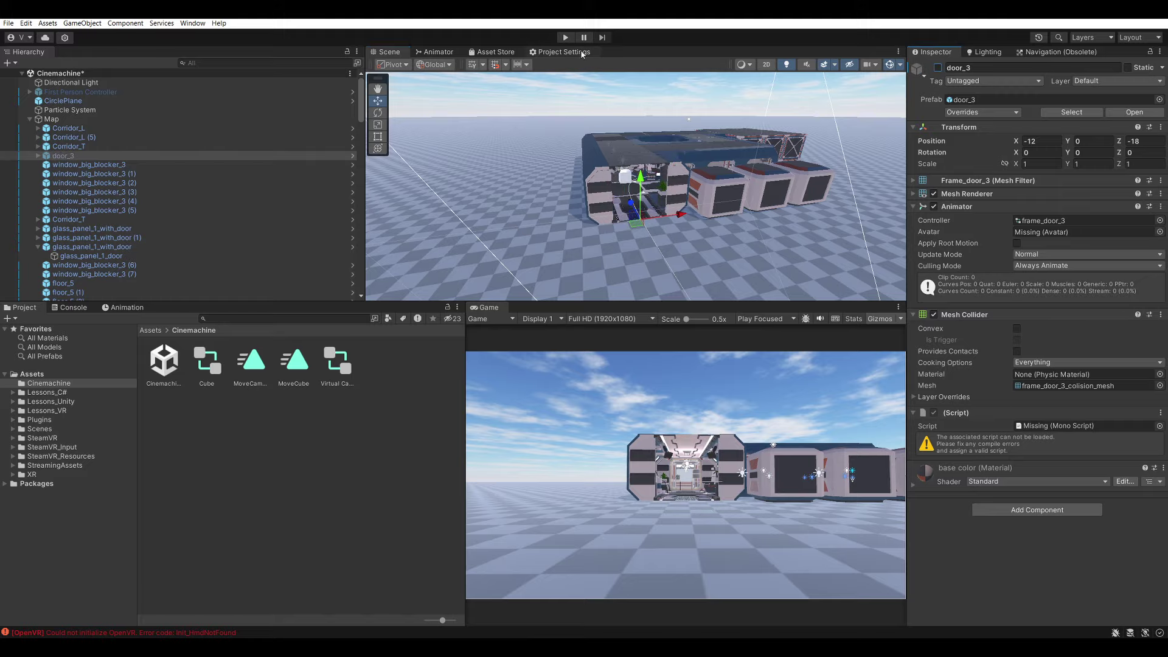
{"action": "left_click", "coordinate": [564, 37]}
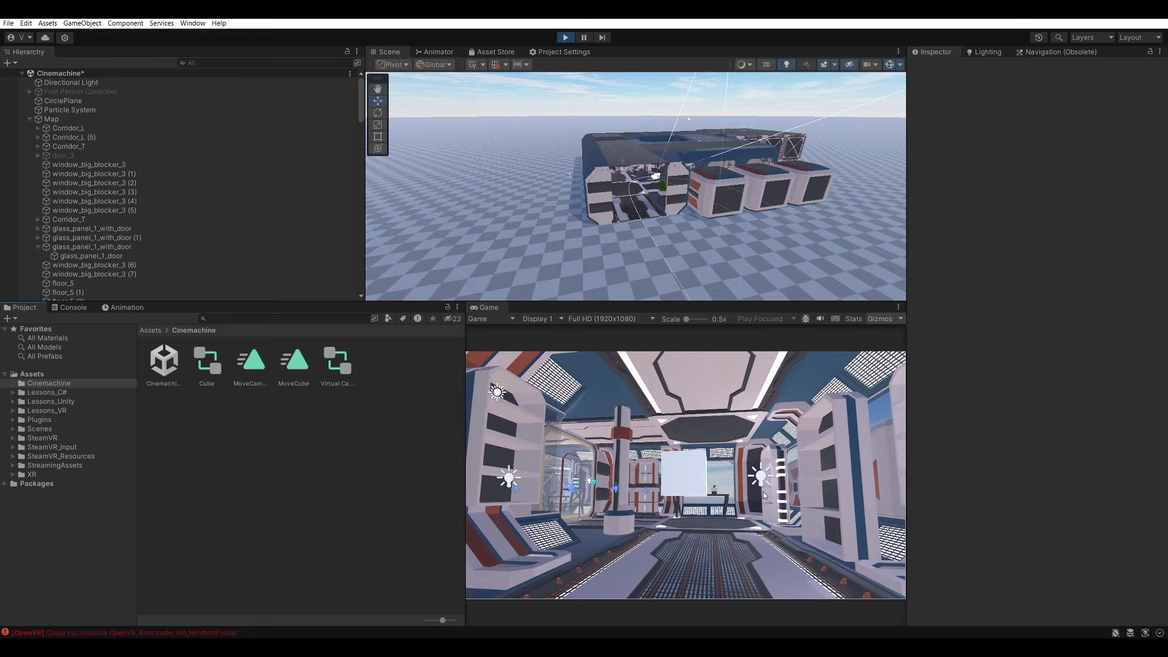
Fly the Scene view into the station corridor during Play mode, then stop playback
{"action": "mouse_move", "coordinate": [608, 190]}
{"action": "right_mouse_down"}
{"action": "mouse_move", "coordinate": [769, 228]}
{"action": "mouse_move", "coordinate": [642, 164]}
{"action": "right_mouse_up"}
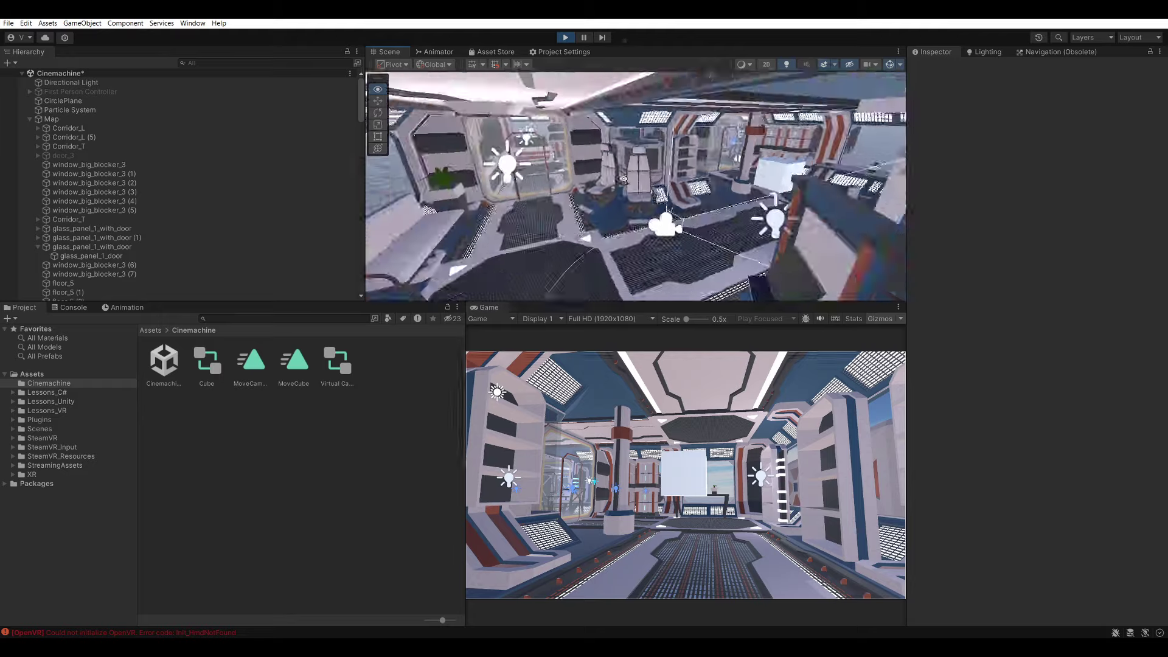
{"action": "left_click", "coordinate": [565, 39]}
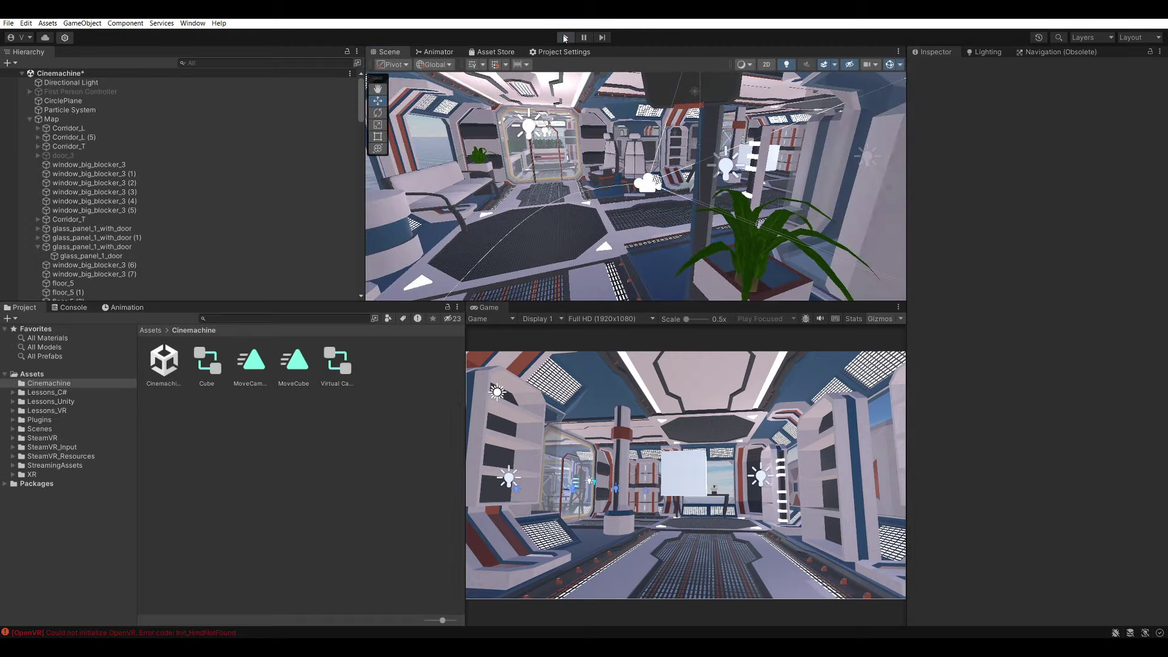